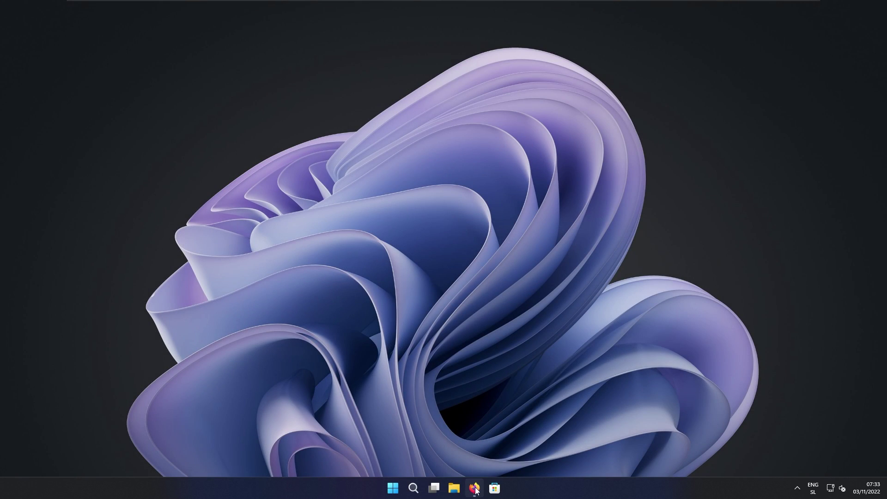
- Download windhawk_setup.exe from windhawk.net in Firefox, then show it in the Downloads folder
click(475, 488)
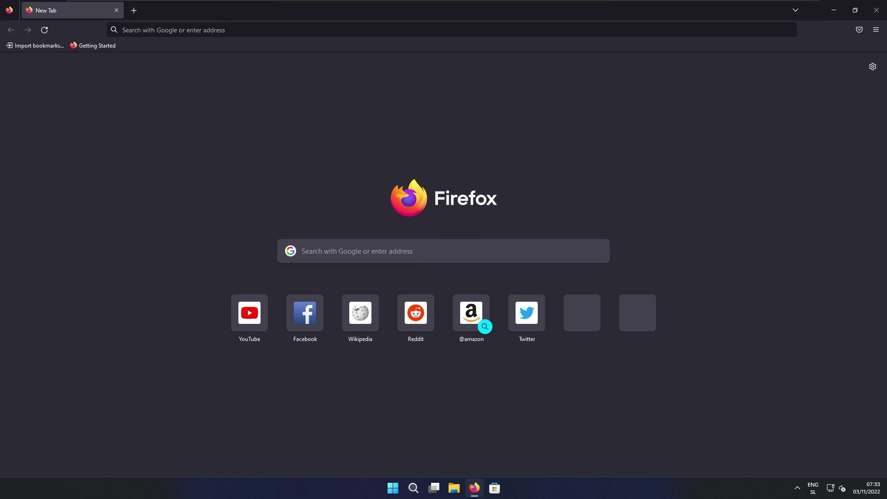
click(406, 257)
text(windhawk.net)
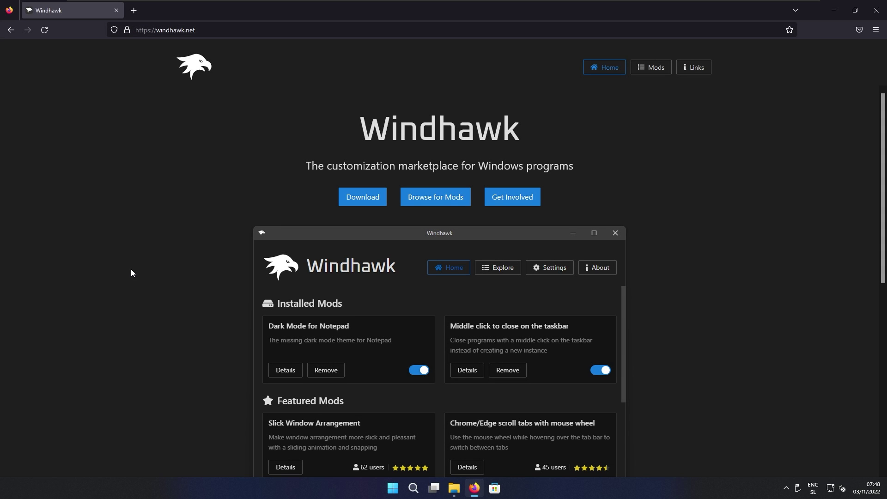
click(343, 196)
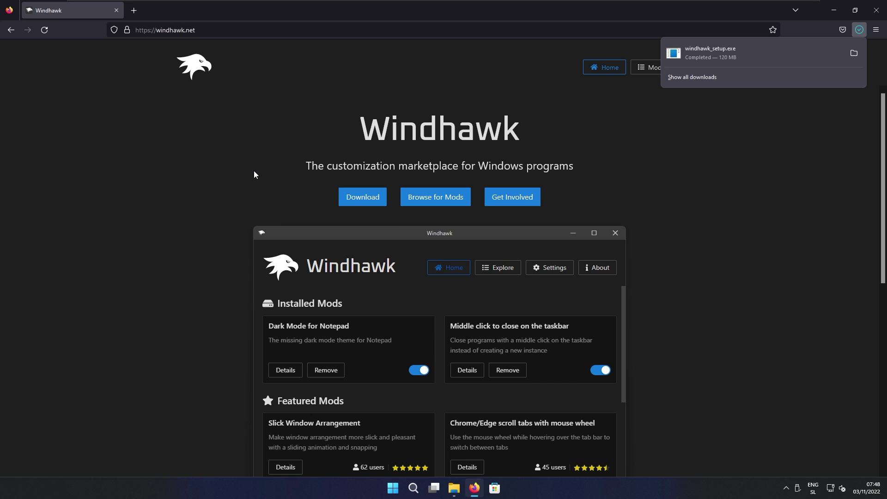
click(877, 10)
click(455, 488)
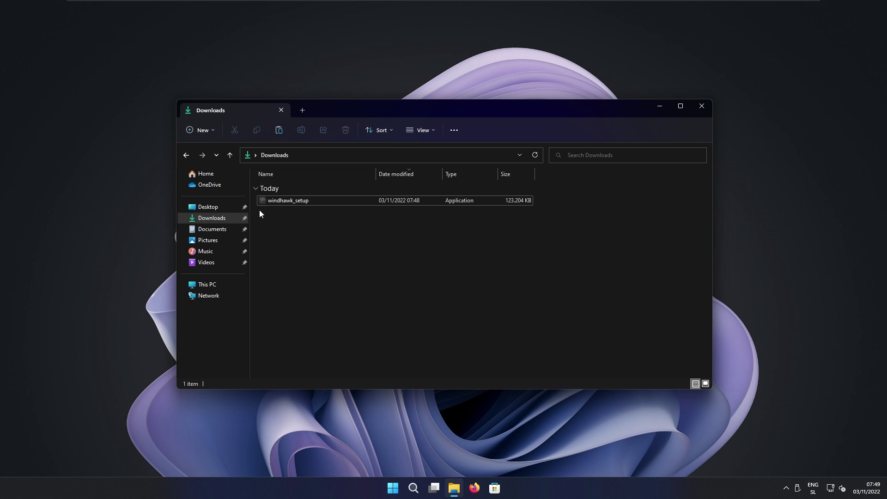
- Run windhawk_setup.exe as a standard installation into C:\Program Files\Windhawk
double_click(350, 202)
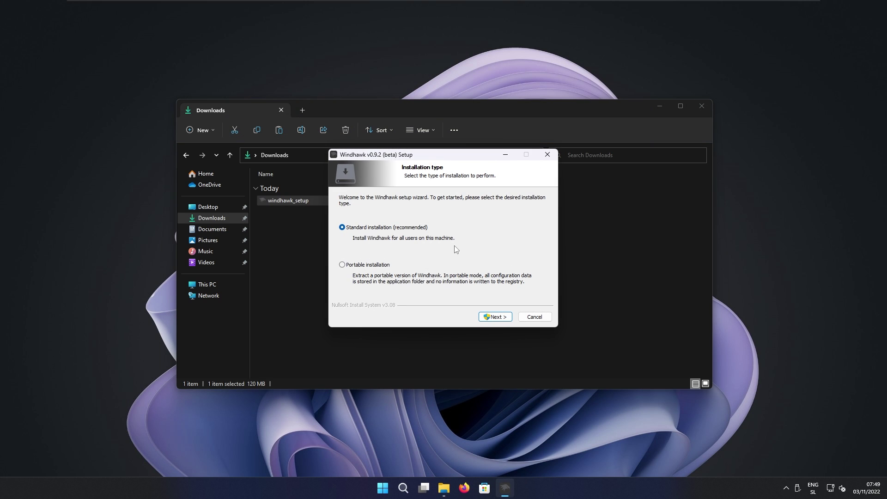
click(495, 317)
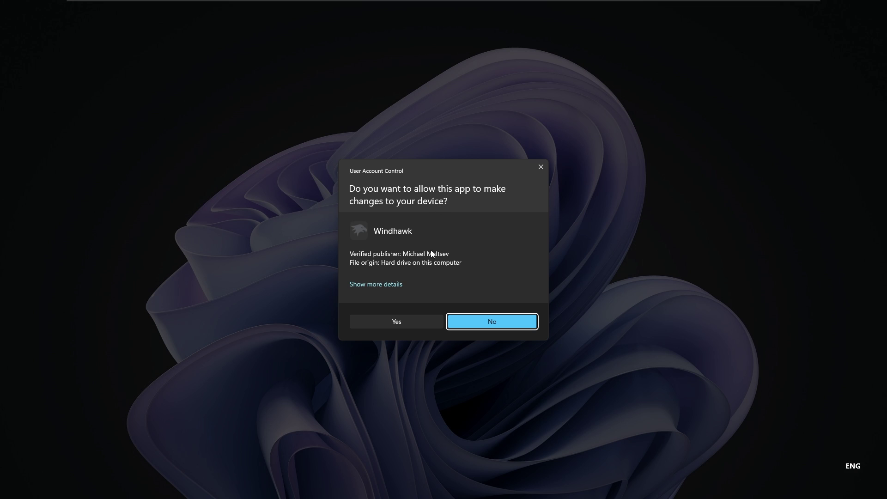
click(406, 324)
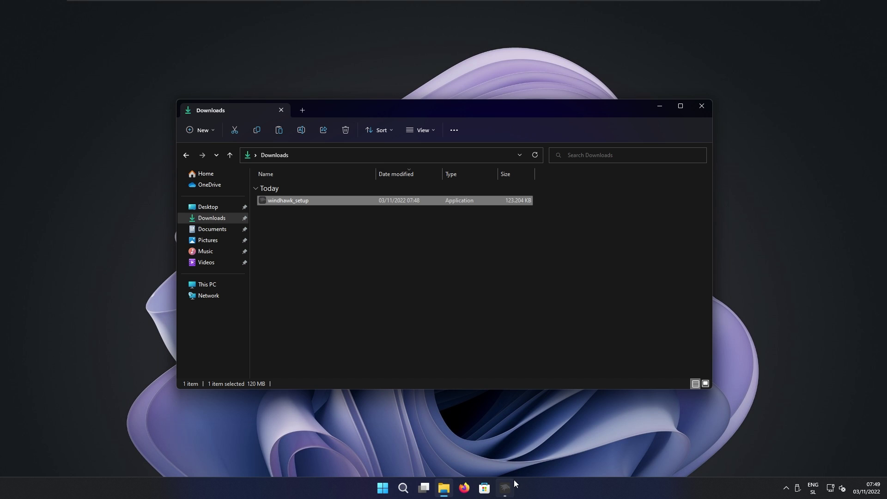
click(495, 317)
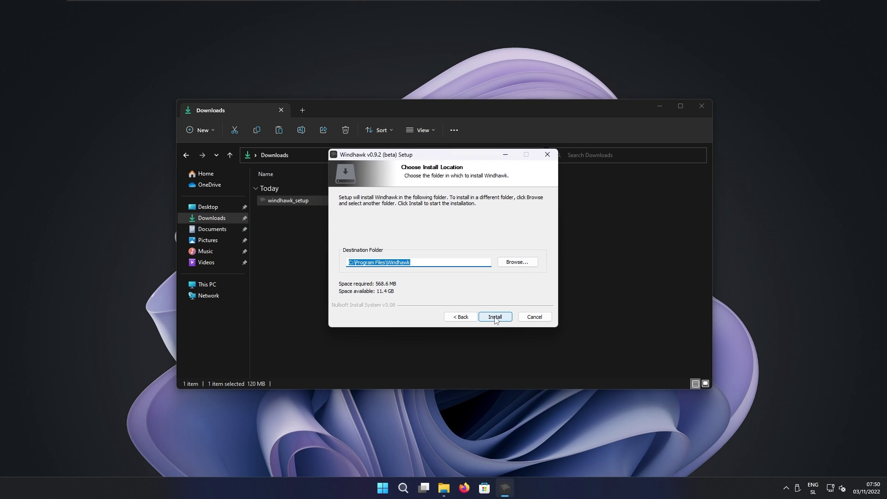
click(495, 318)
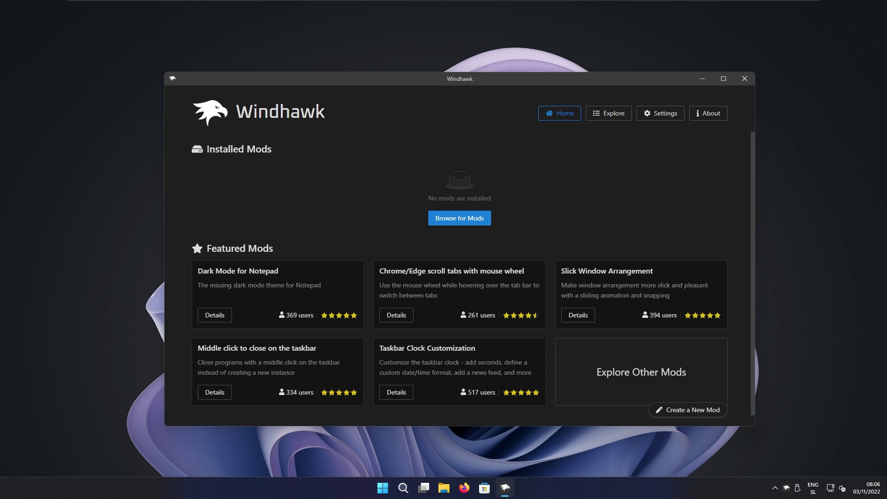
- Note the empty Installed Mods section and open the Explore page listing all available mods
drag(205, 149, 284, 152)
click(305, 159)
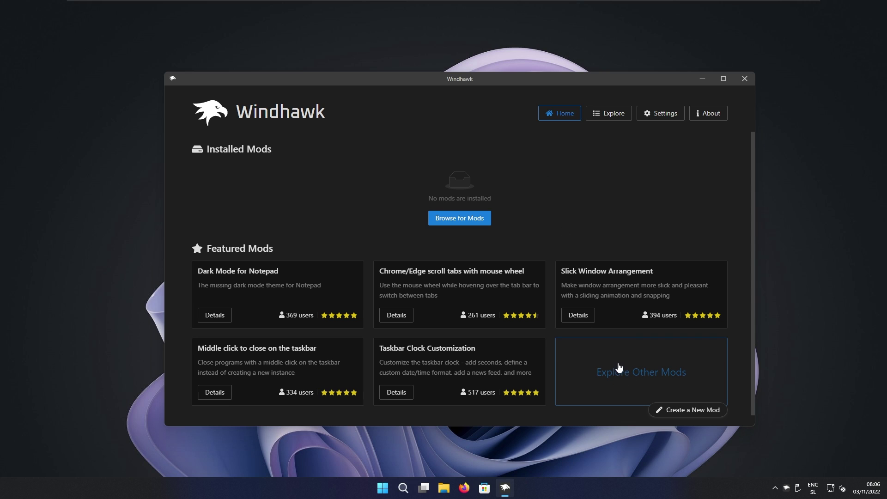
click(624, 370)
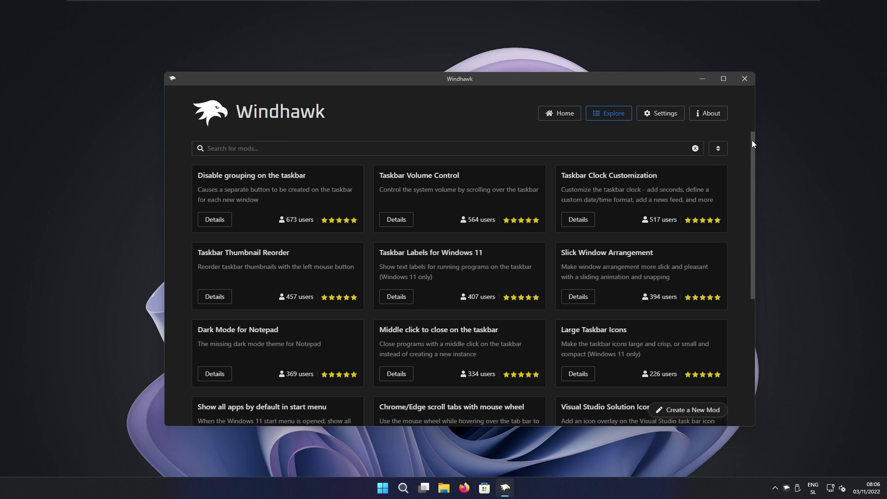
- Open the Taskbar Labels for Windows 11 mod's details page from the Explore list
drag(753, 140, 780, 105)
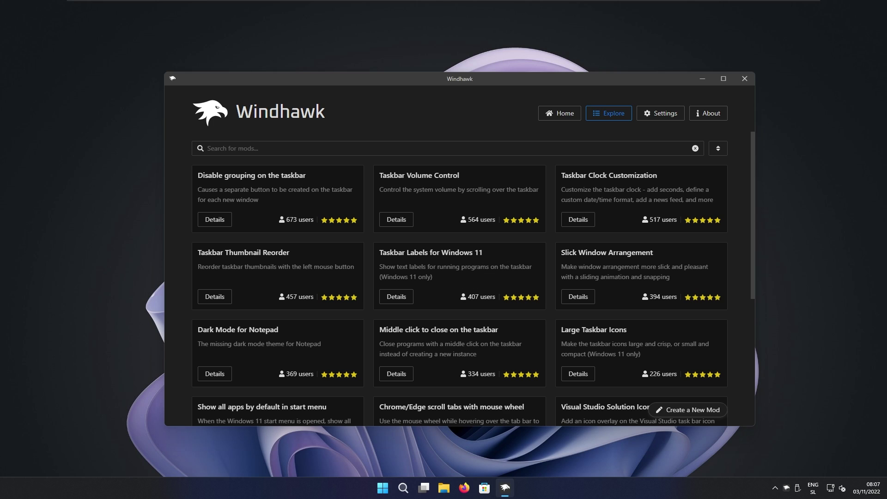
click(400, 297)
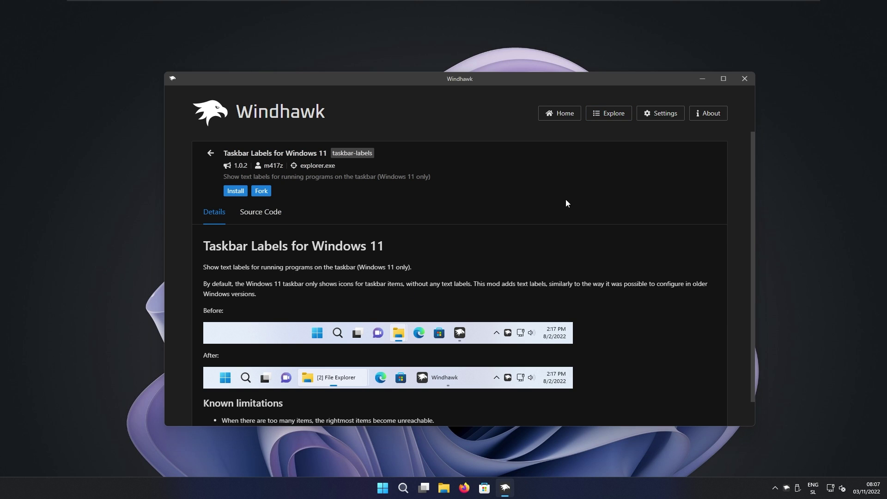
- Scroll through the Taskbar Labels mod's code on its Source Code tab
scroll(753, 205, down, 1)
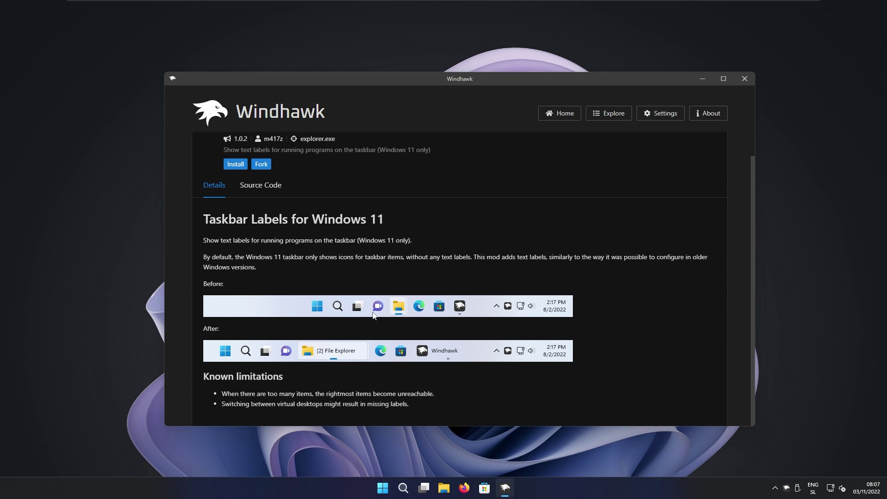
scroll(275, 212, up, 1)
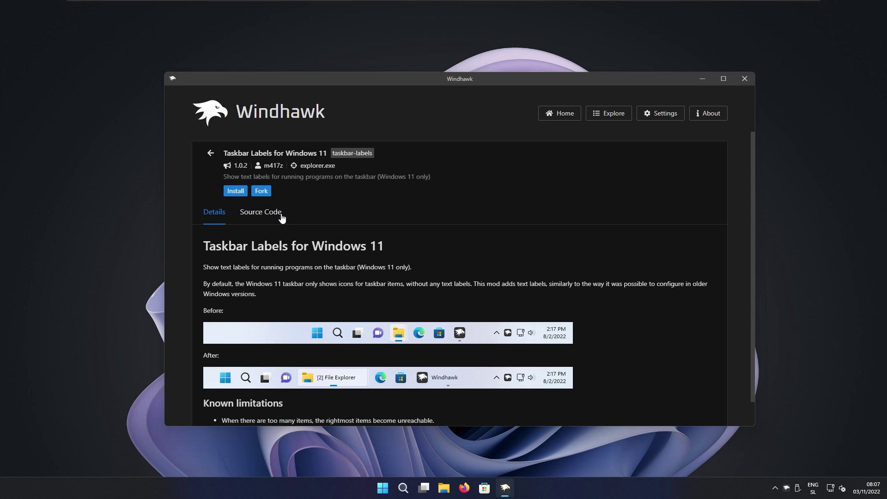
click(281, 215)
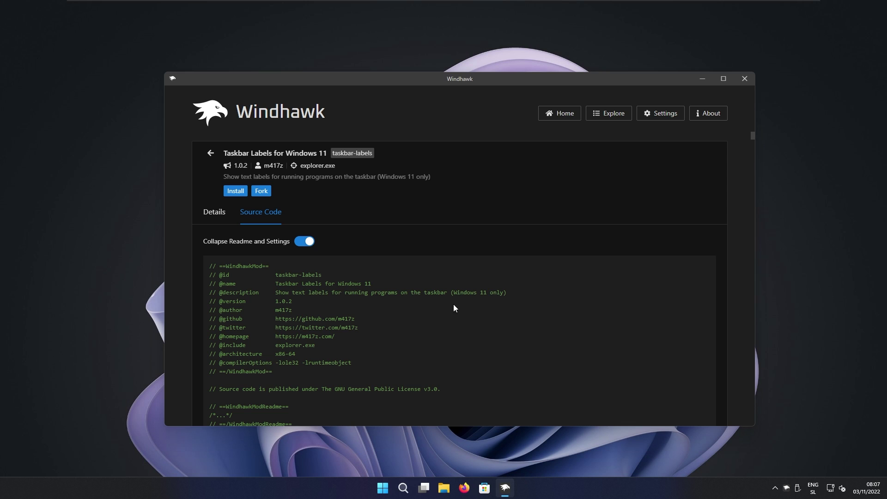
scroll(448, 306, down, 7)
scroll(460, 284, down, 8)
scroll(511, 305, up, 15)
- Fork the mod as taskbar-labels-fork, then exit editing mode back to the details page
click(270, 195)
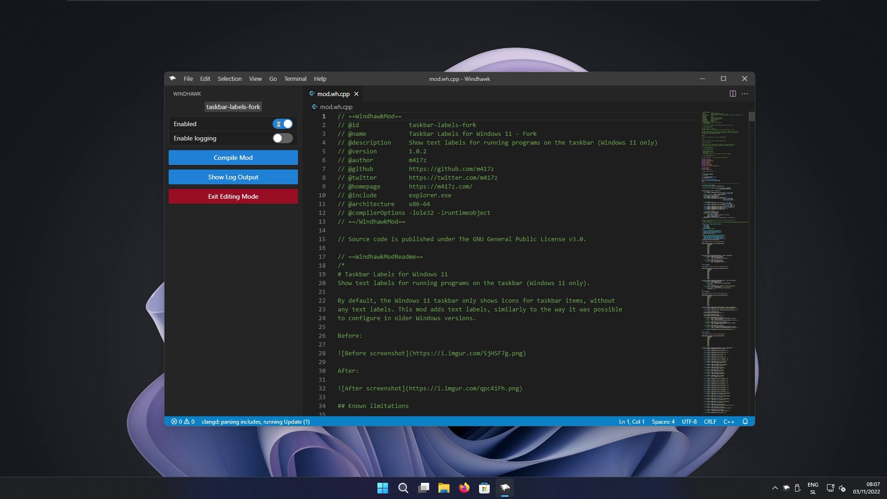
click(265, 200)
scroll(464, 213, up, 1)
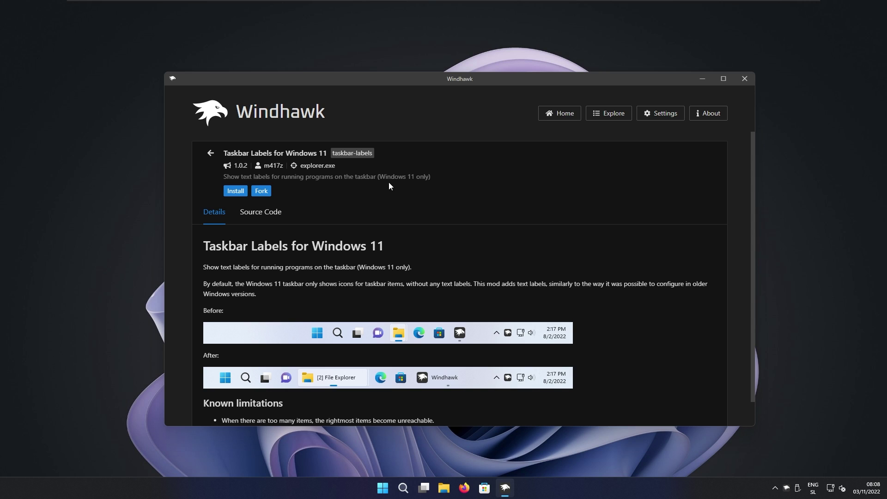
- Review the details page, highlighting the Known limitations section, and scroll back to the top
drag(379, 180, 426, 180)
scroll(389, 290, down, 1)
click(390, 289)
drag(203, 376, 287, 380)
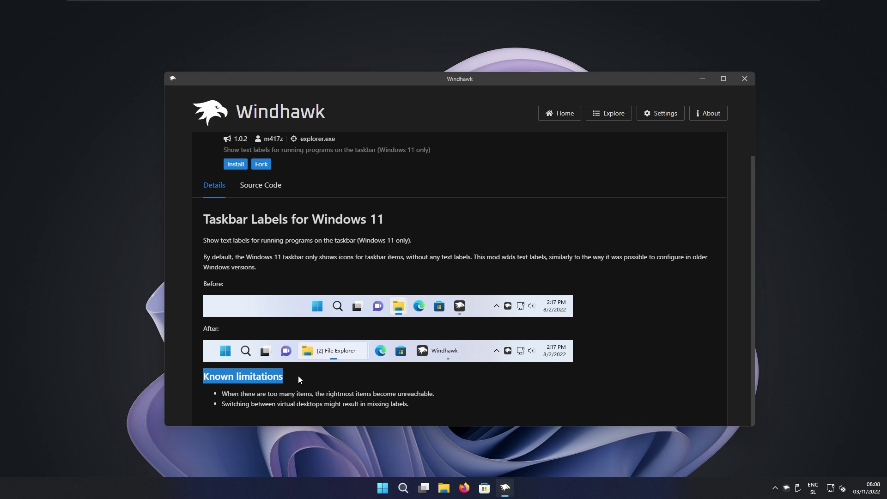
click(301, 380)
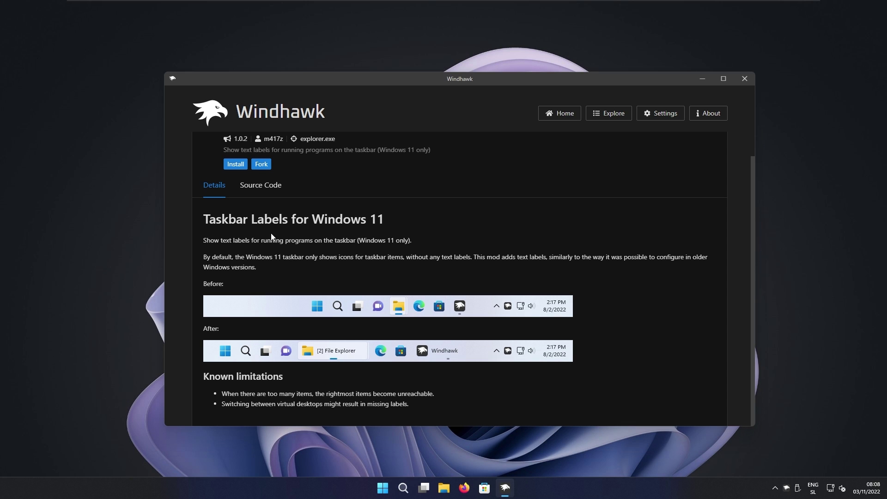
scroll(314, 236, up, 1)
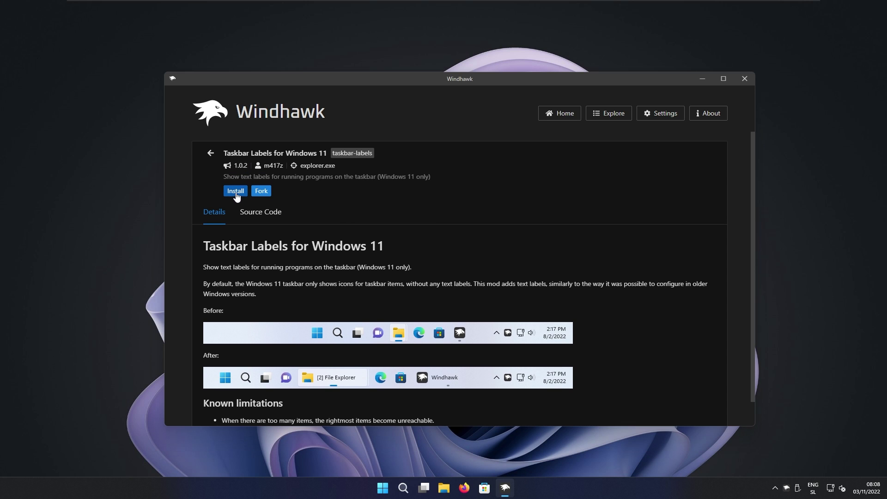
- Install Taskbar Labels for Windows 11 1.0.2, accepting the risk after checking the author's verified links
click(237, 194)
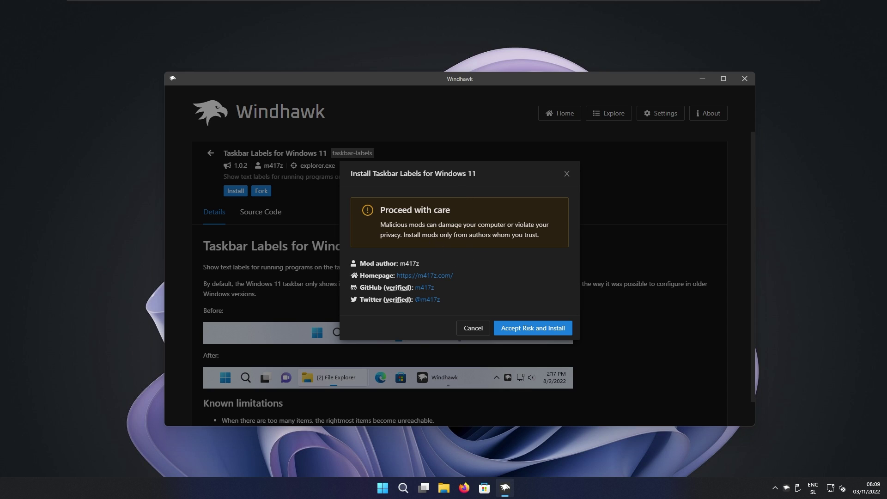
double_click(362, 288)
drag(364, 299, 380, 299)
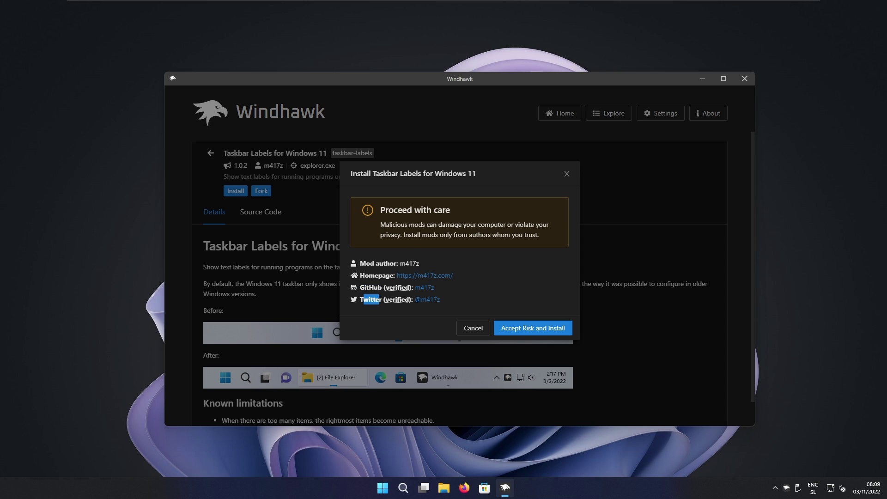
click(527, 329)
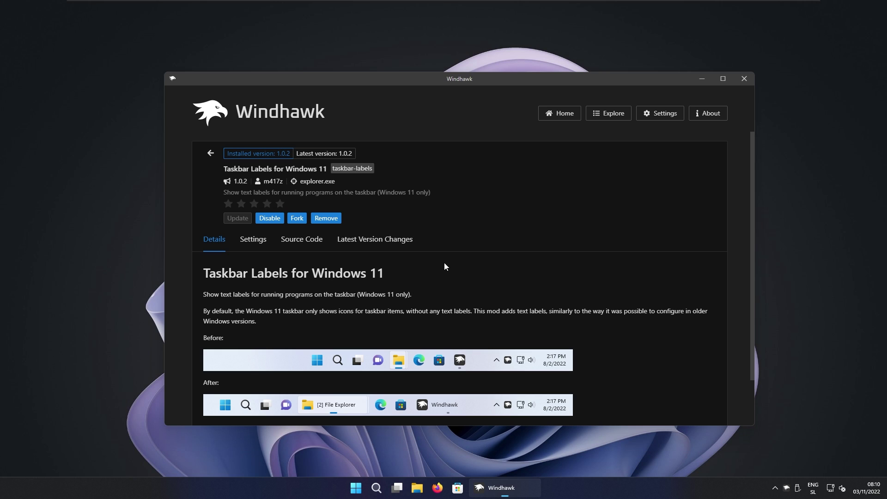
- Change the Taskbar Labels mod's Taskbar item width from 160 to 200 and save
mouse_move(493, 498)
click(258, 243)
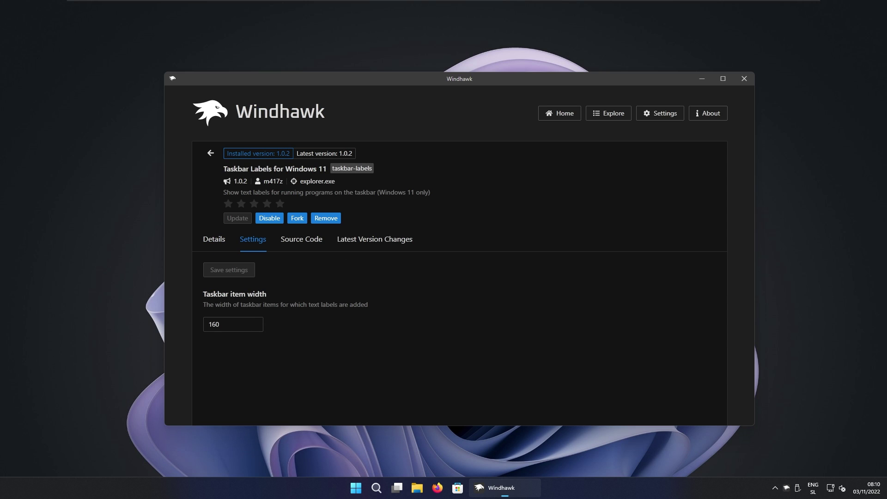
drag(204, 294, 270, 298)
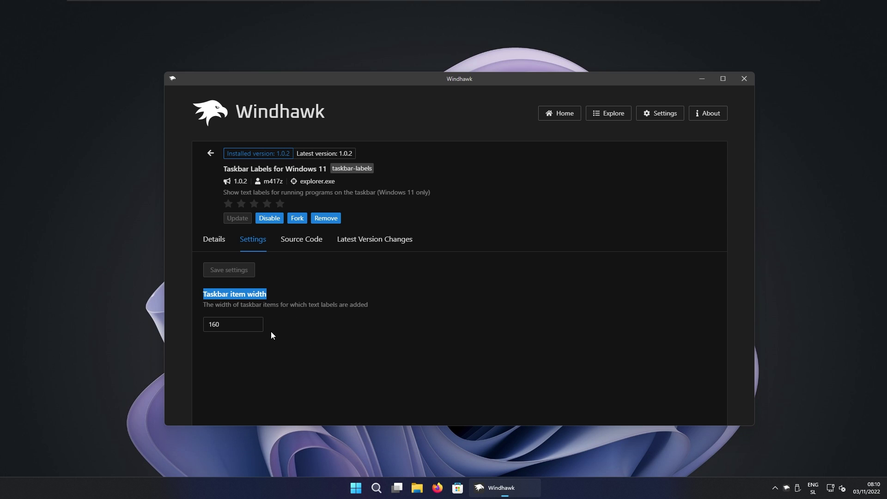
click(241, 324)
key(ctrl+a)
text(200)
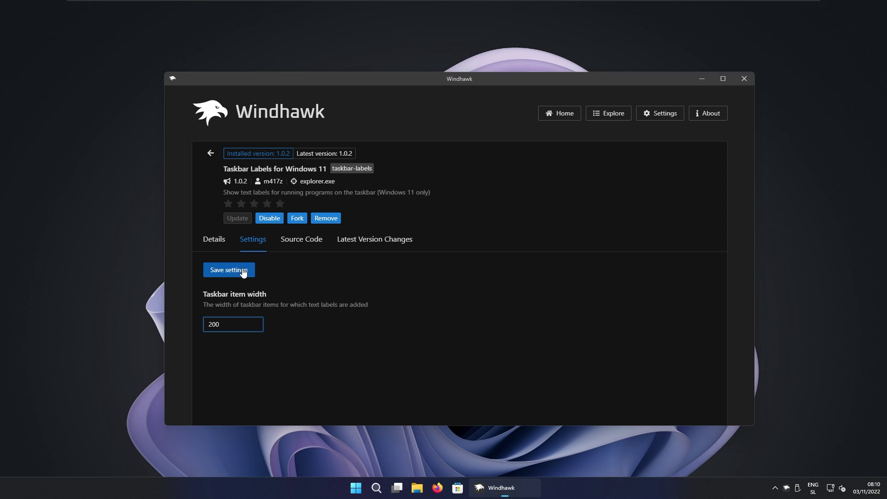
click(243, 272)
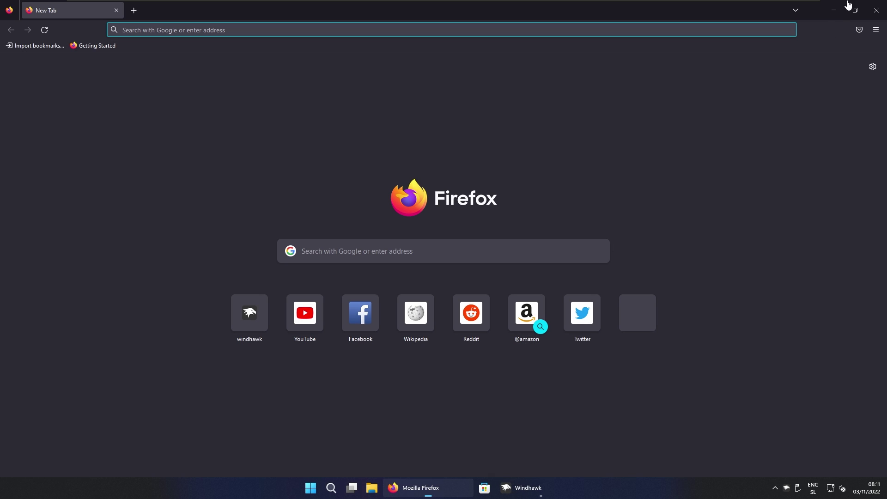
- Minimize Firefox, open File Explorer on This PC, and bring Calculator to the front
click(836, 11)
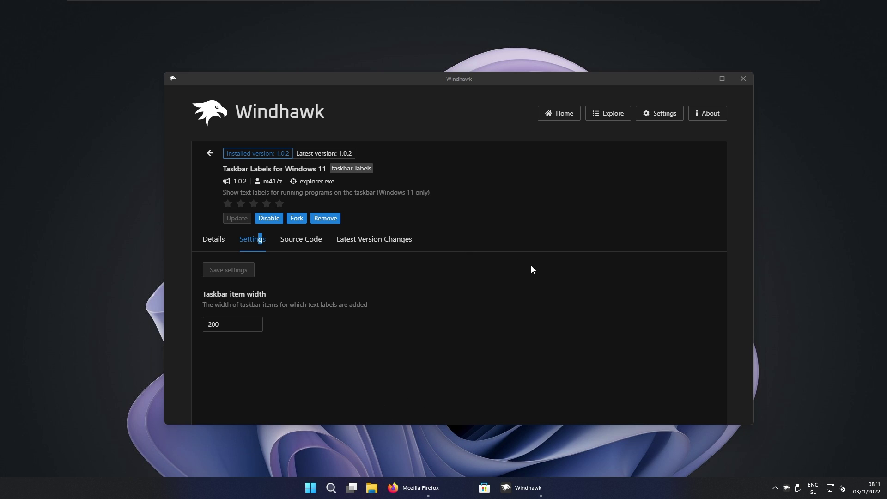
click(372, 488)
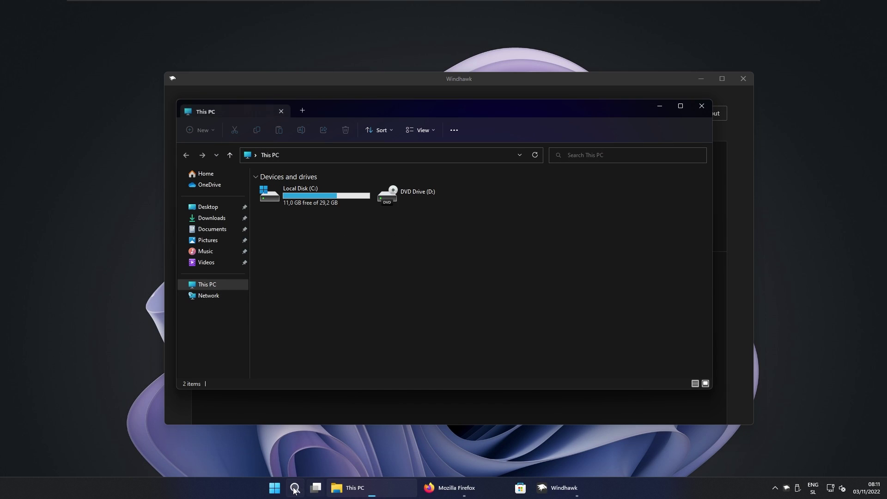
click(293, 491)
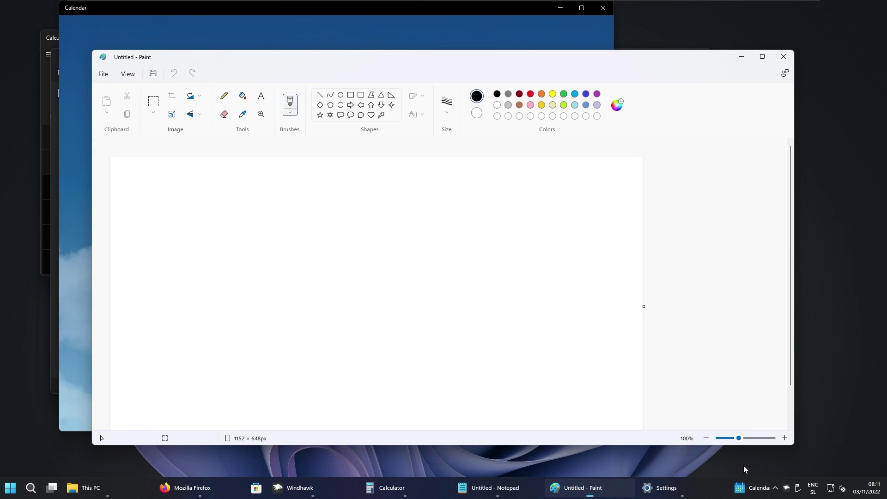
mouse_move(753, 489)
click(392, 488)
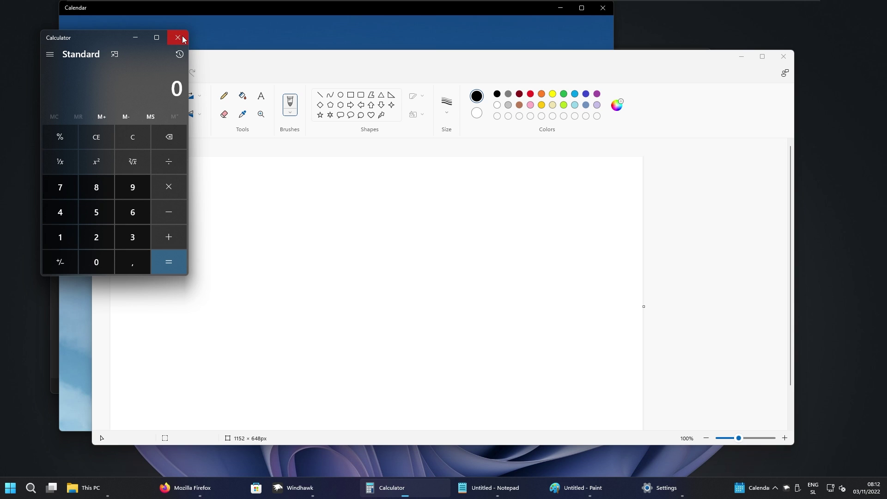
- Read the Disable grouping on the taskbar description in Windhawk, then launch a new Notepad window
click(309, 493)
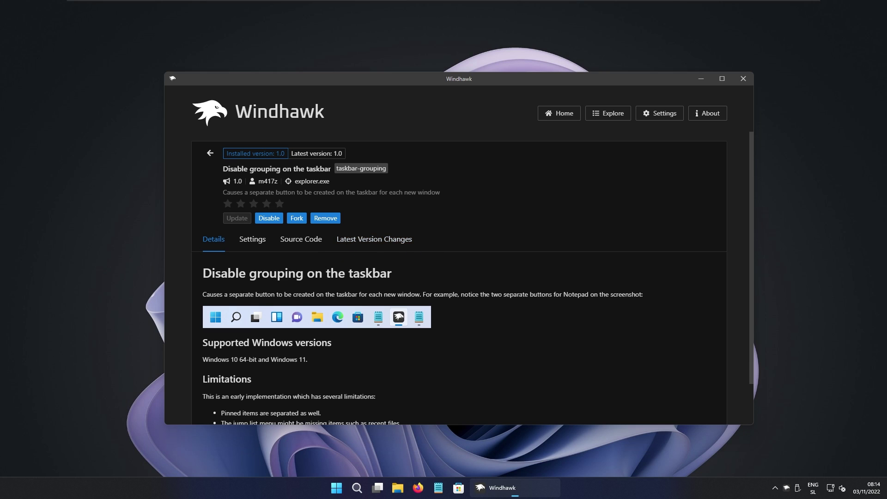
drag(367, 294, 419, 294)
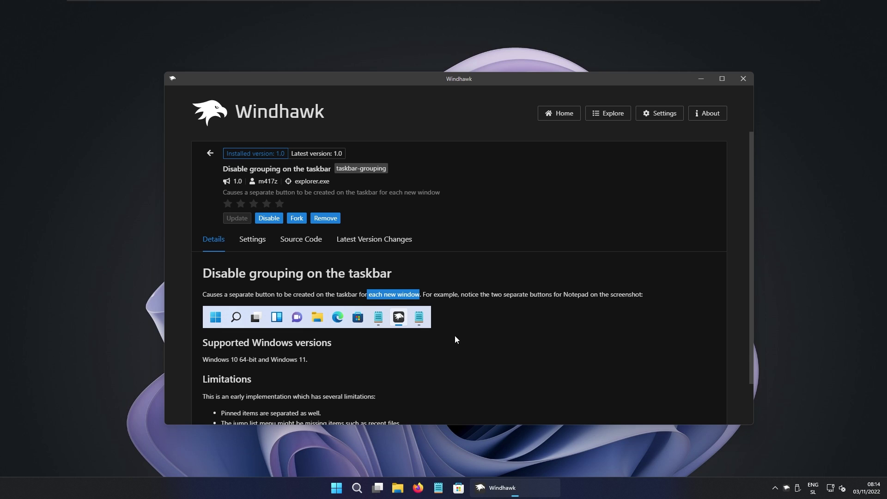
click(440, 361)
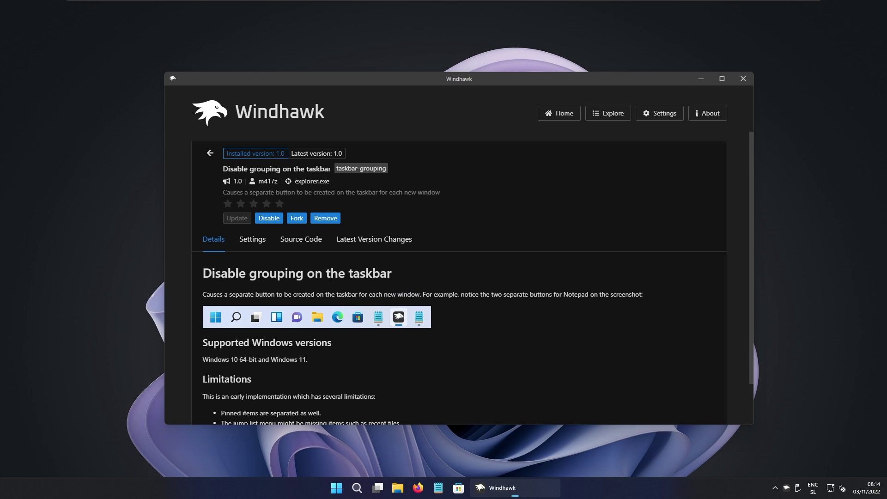
drag(231, 359, 243, 360)
scroll(352, 355, down, 1)
scroll(472, 342, up, 1)
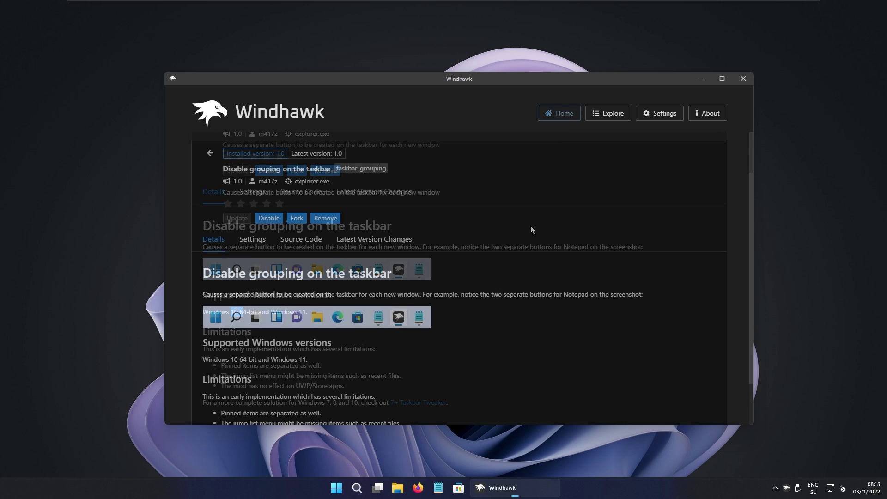
click(439, 486)
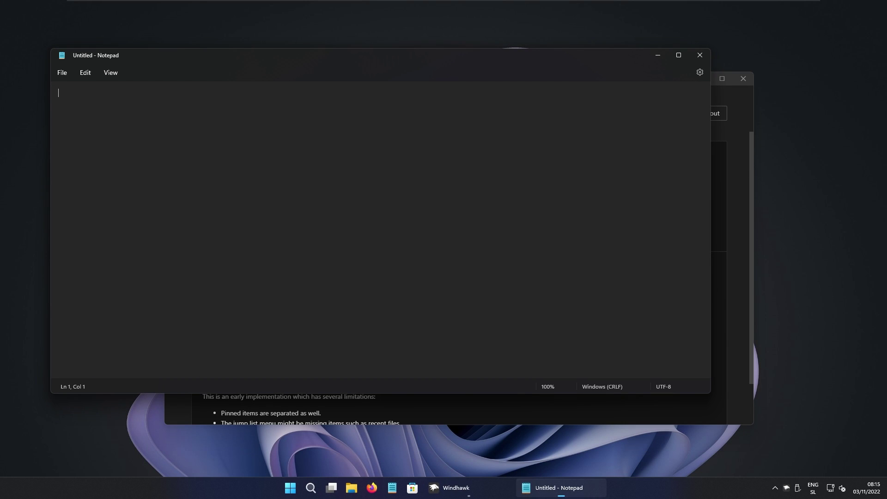
- Open a second untitled Notepad window, switch focus away and back, then close Notepad
key(ctrl+n)
click(516, 473)
click(592, 490)
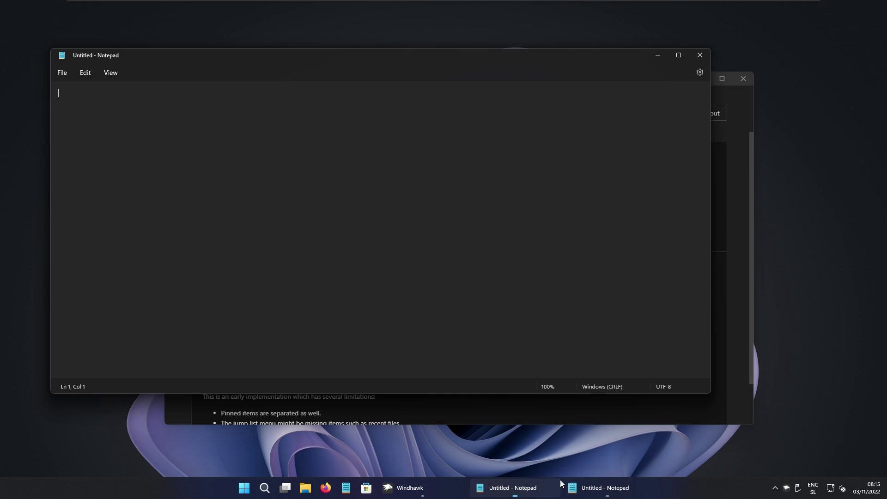
click(703, 57)
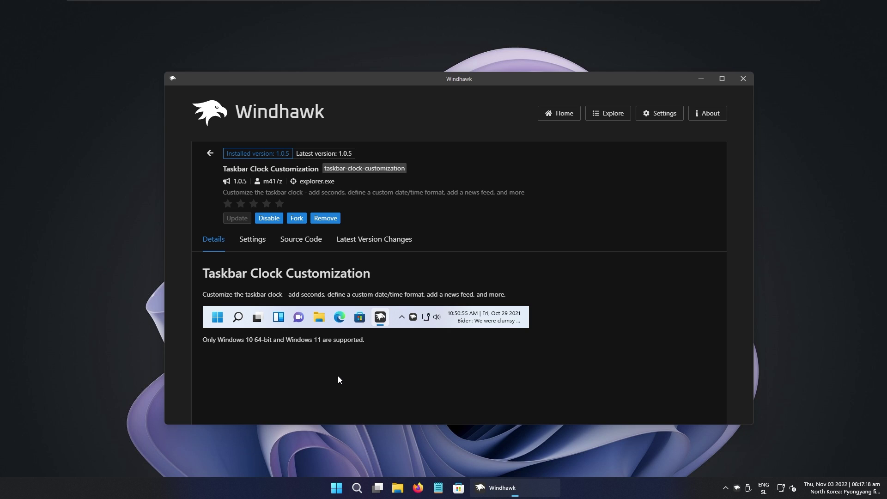
- Highlight the supported Windows 10 and 11 versions, then browse the clock mod's Settings
drag(244, 340, 258, 340)
drag(314, 340, 326, 341)
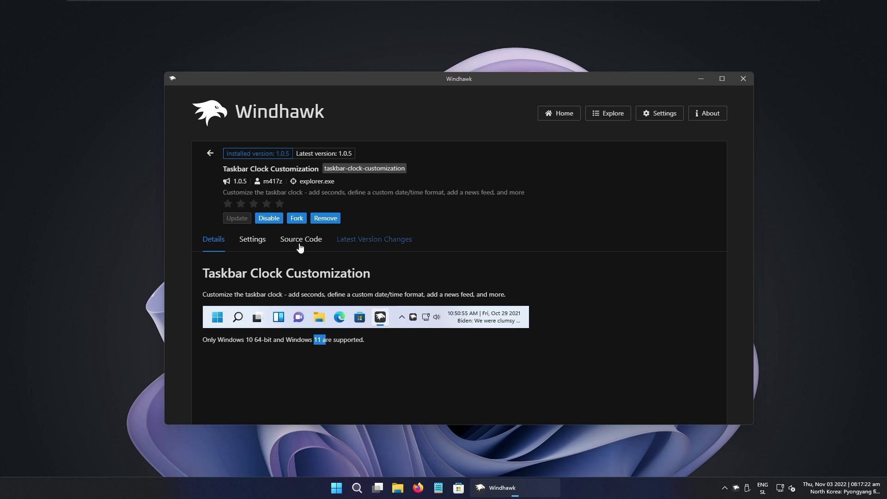
click(258, 239)
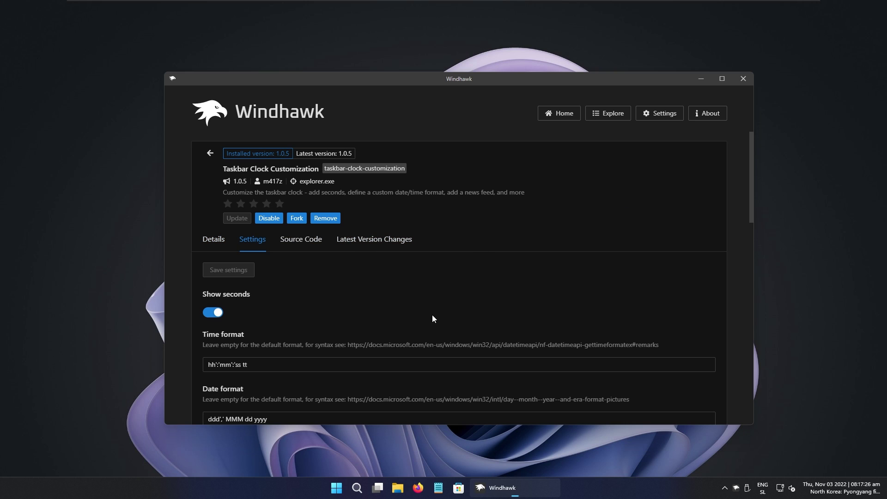
scroll(433, 319, down, 13)
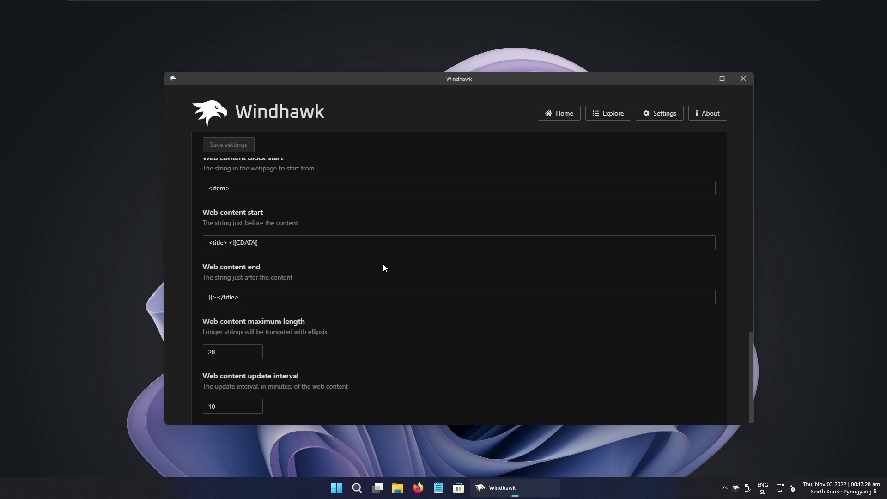
scroll(398, 241, down, 1)
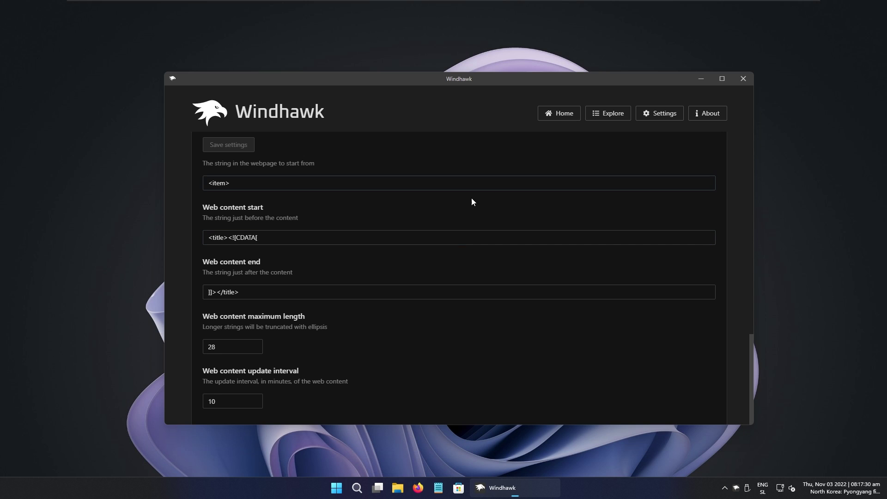
scroll(309, 322, up, 14)
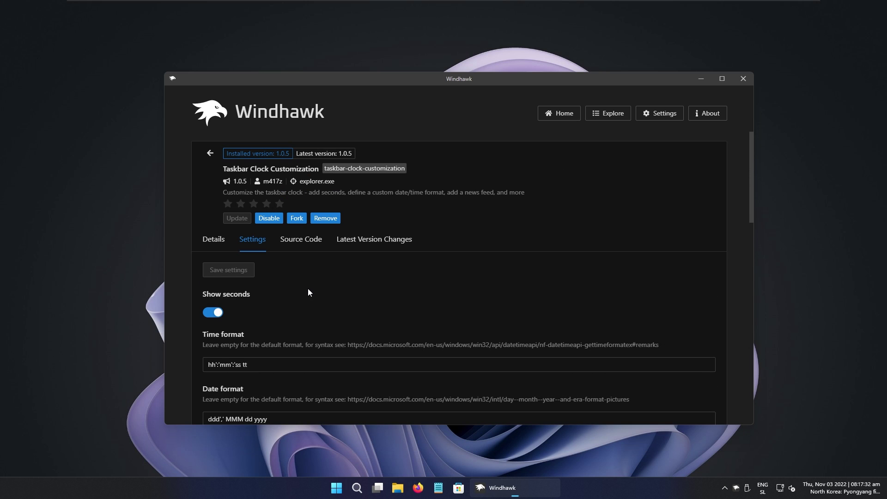
scroll(309, 292, down, 2)
- Turn off Show seconds, select the Date format label, and review the remaining clock settings
click(218, 220)
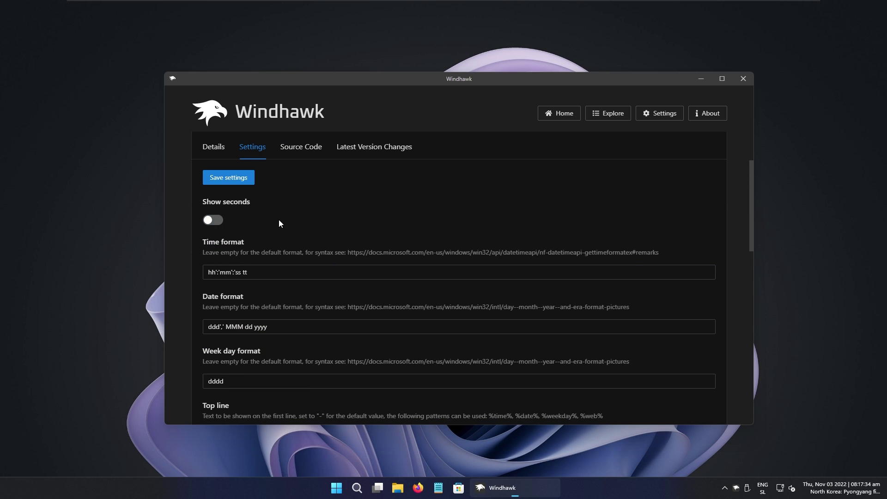
scroll(326, 235, down, 1)
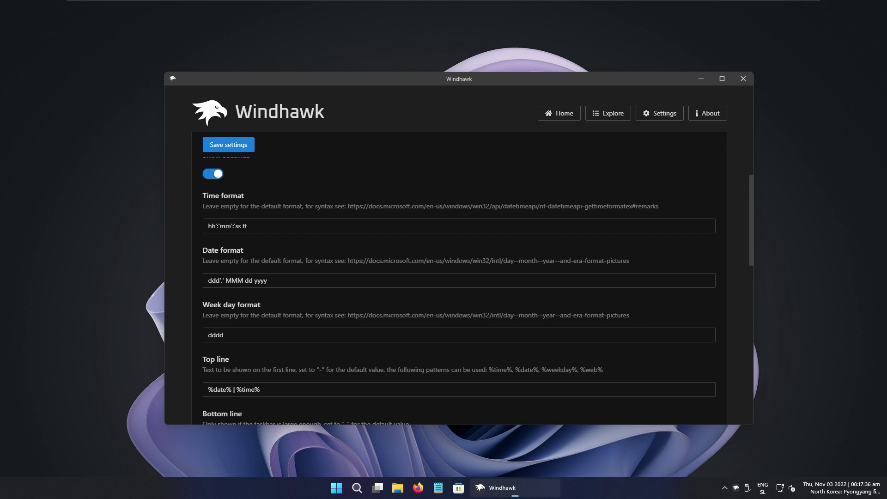
triple_click(246, 249)
scroll(286, 244, down, 3)
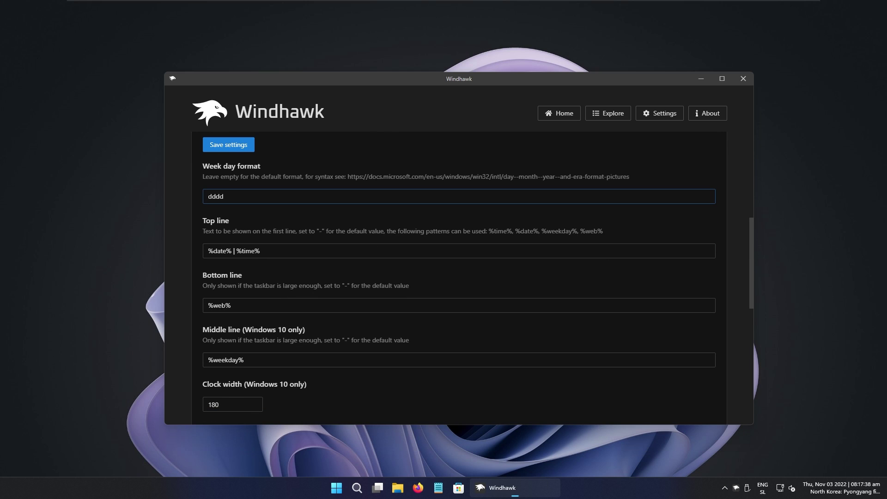
scroll(237, 286, down, 2)
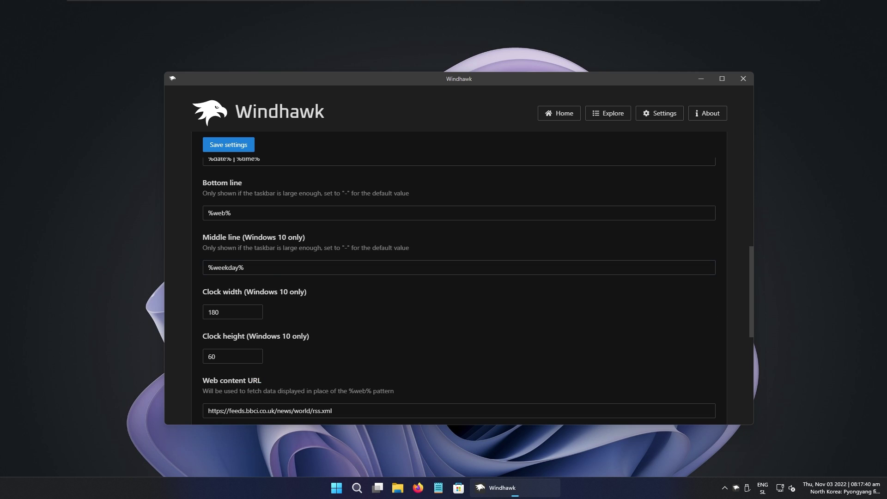
scroll(293, 252, down, 3)
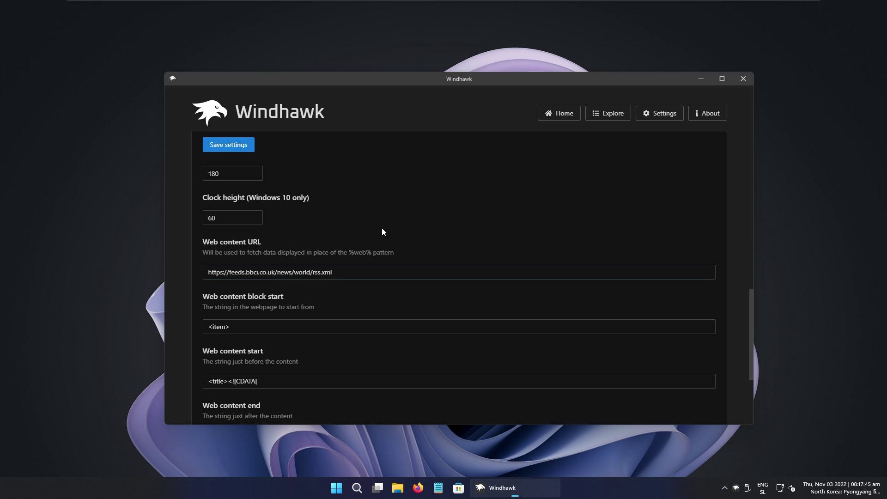
scroll(403, 251, down, 3)
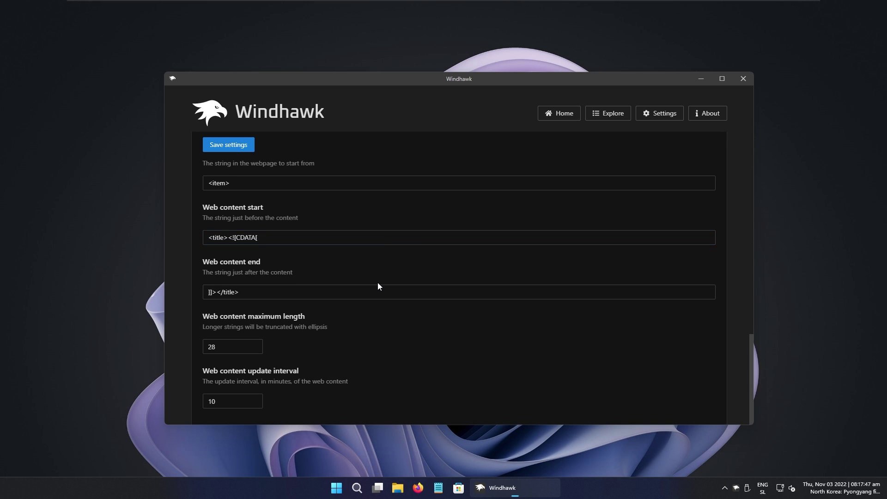
scroll(377, 286, up, 10)
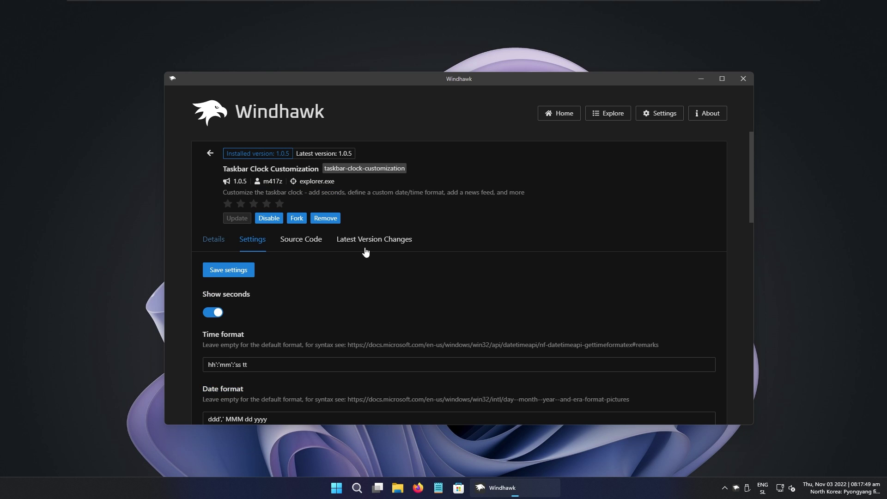
- View the mod's Latest Version Changes, then show and dismiss the calendar and notifications panel
click(374, 240)
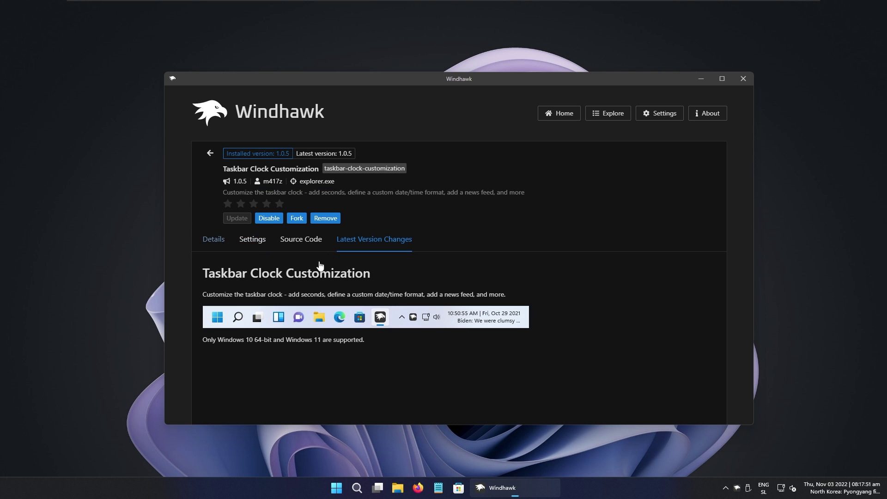
click(842, 488)
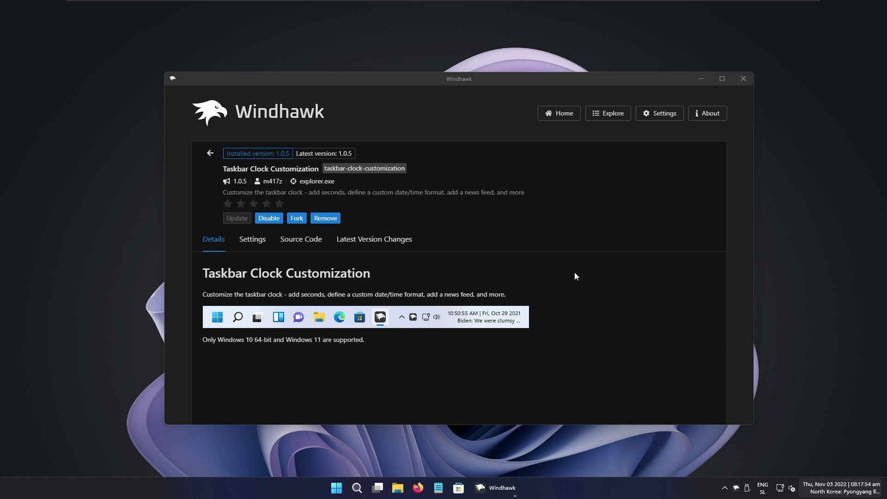
click(582, 322)
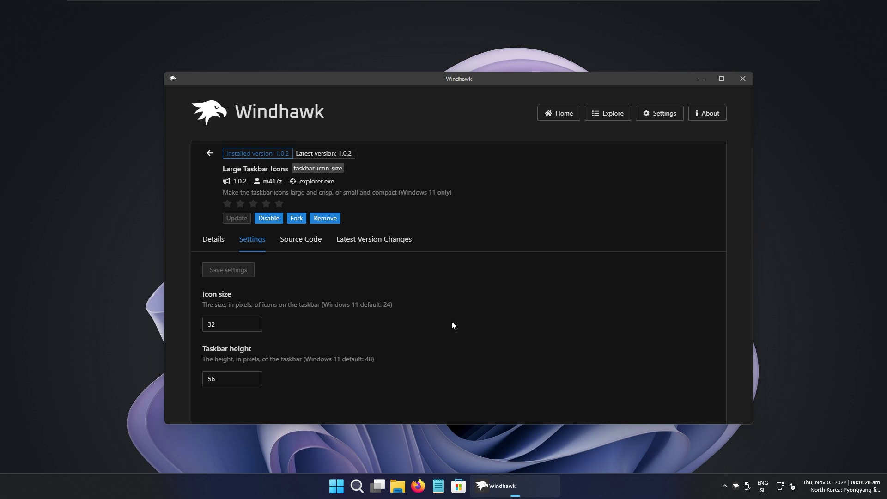
click(221, 243)
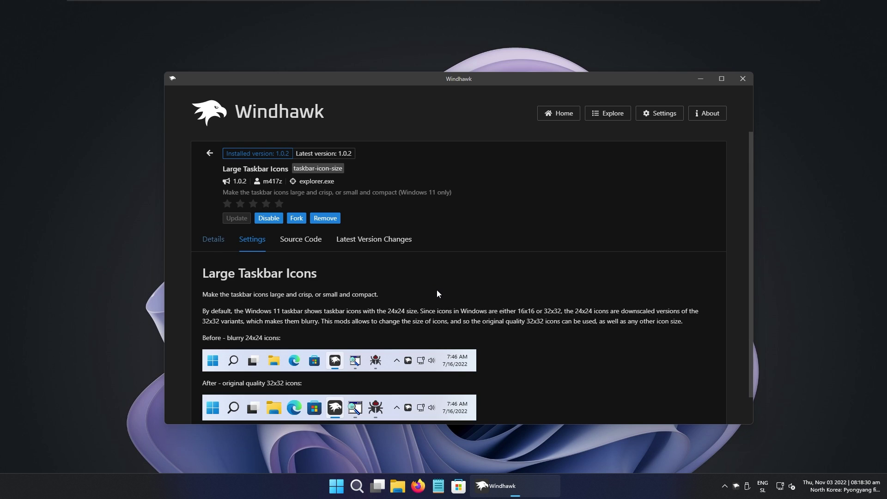
scroll(437, 290, down, 1)
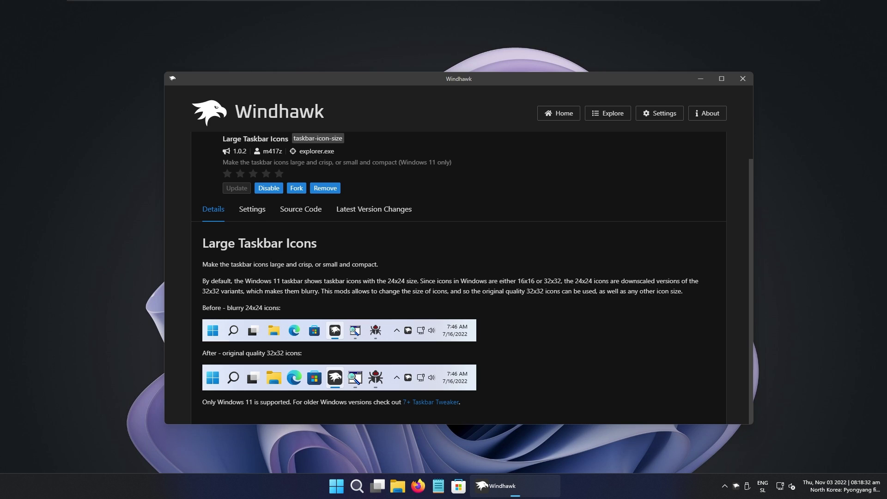
click(252, 210)
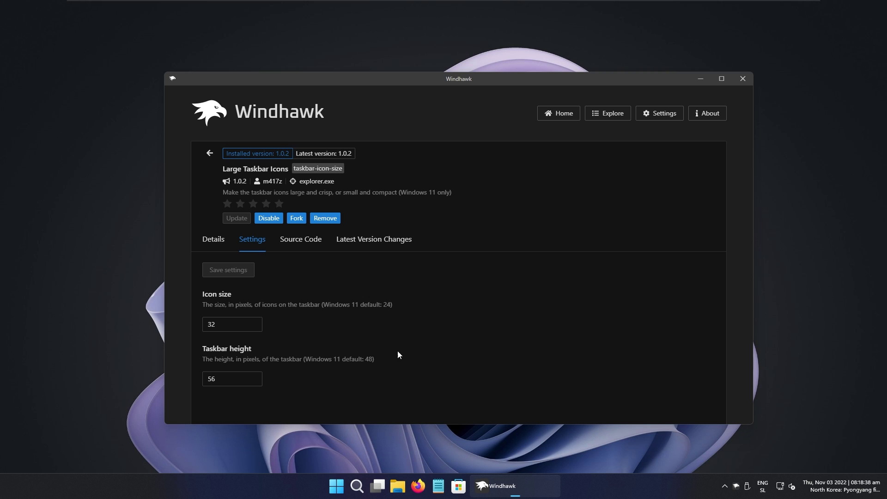
click(335, 486)
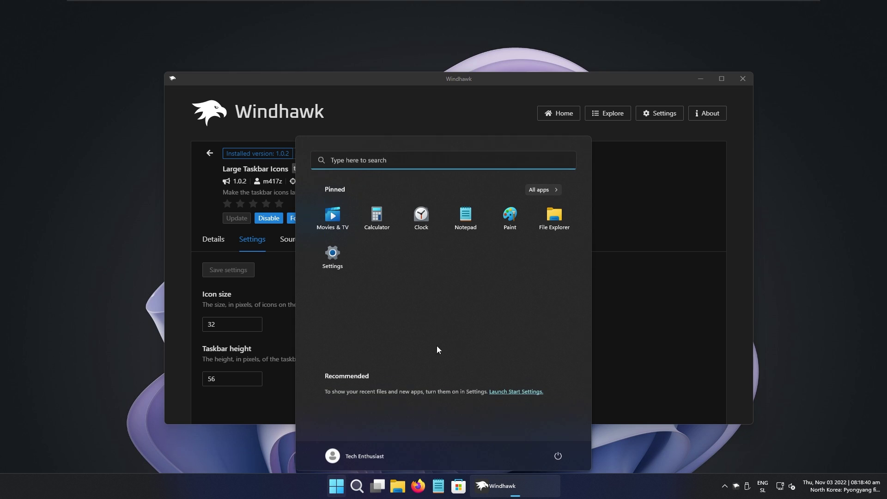
click(632, 319)
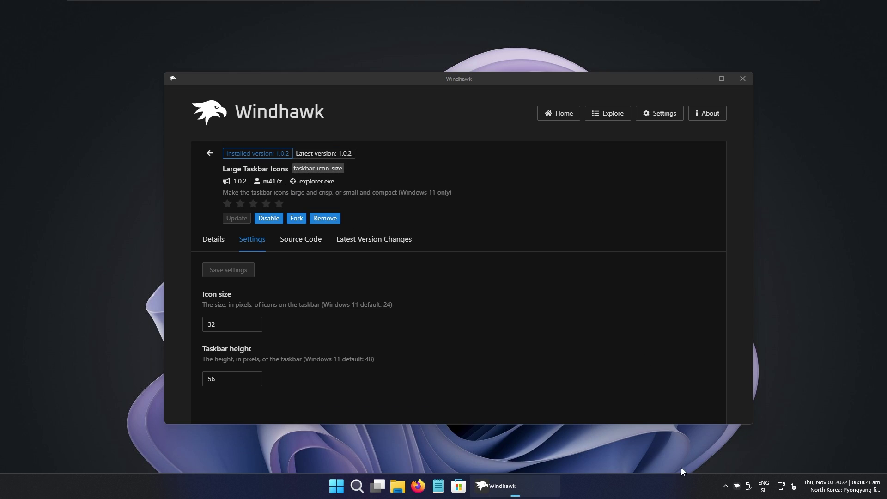
- Set Large Taskbar Icons to icon size 20 and taskbar height 40, and save
double_click(233, 324)
drag(202, 294, 238, 300)
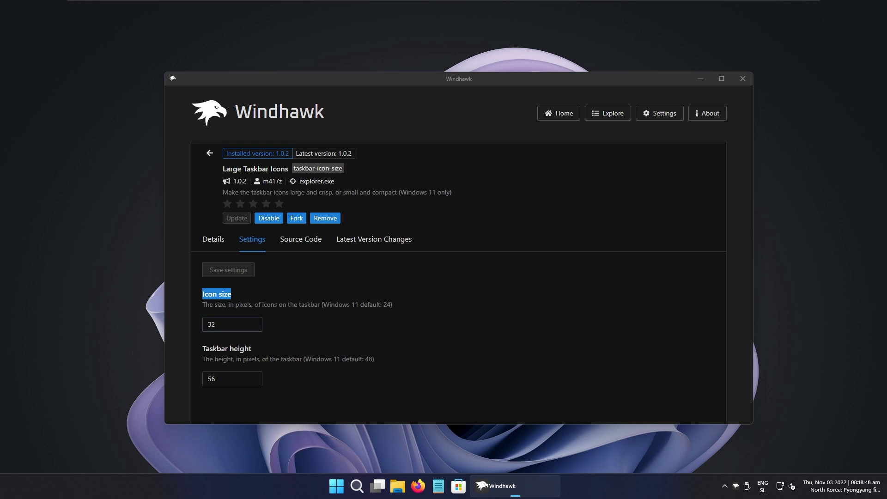
key(Tab)
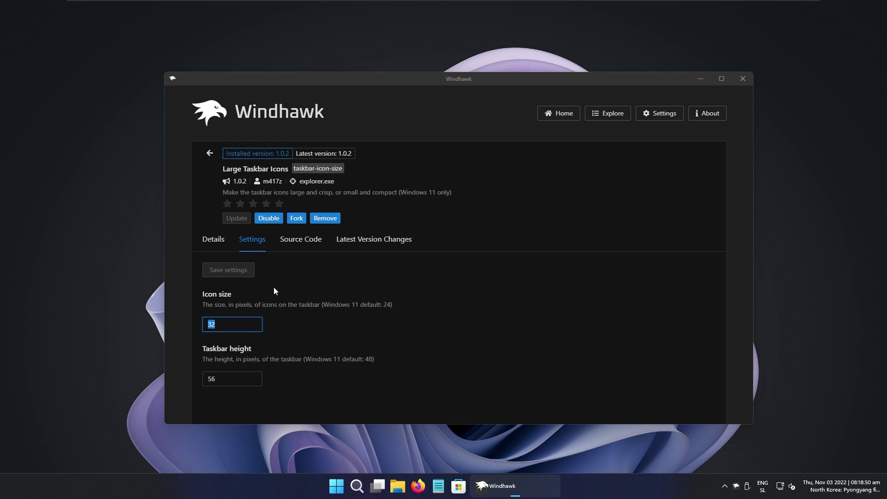
text(20)
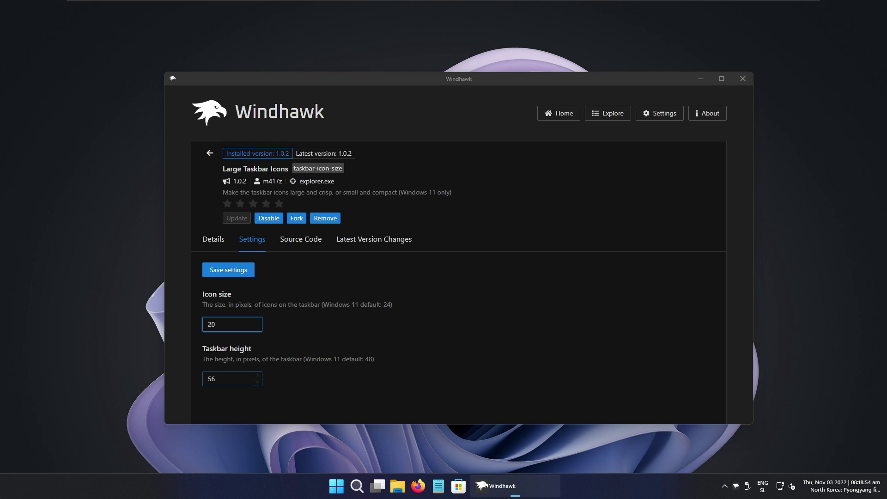
key(Tab)
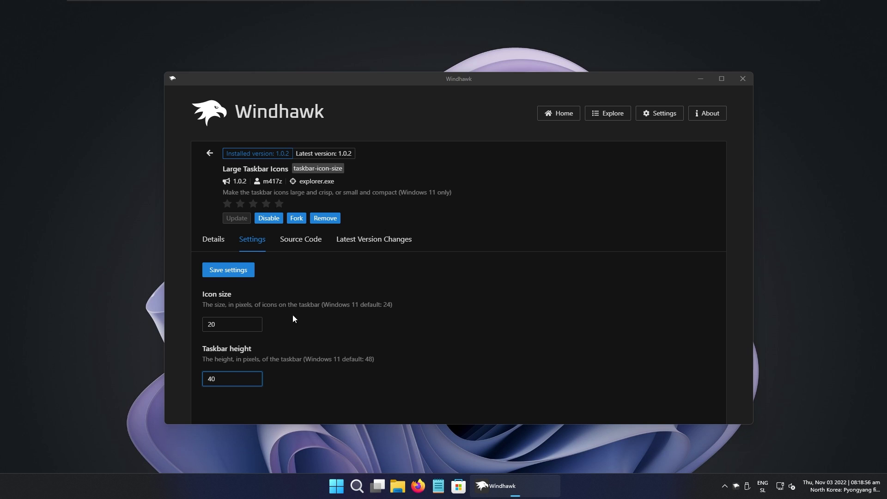
click(230, 274)
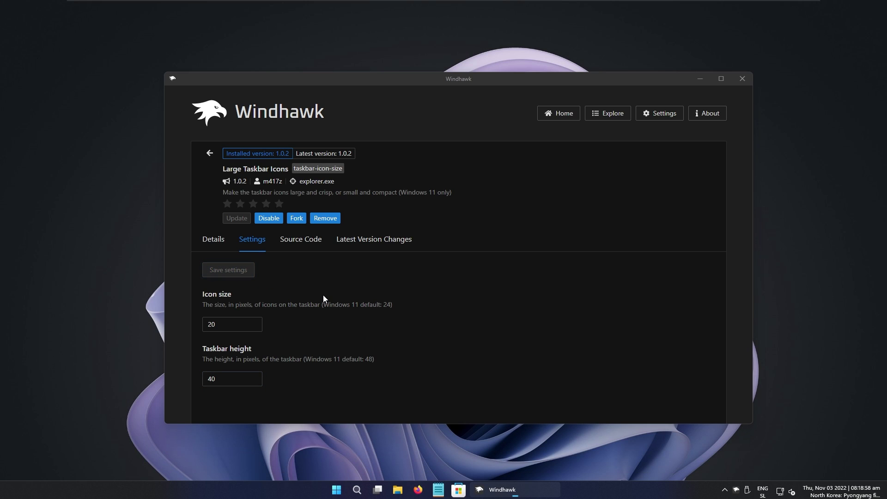
- Check the resized taskbar via the Start menu, nudging the Windhawk window slightly left
click(347, 488)
click(638, 323)
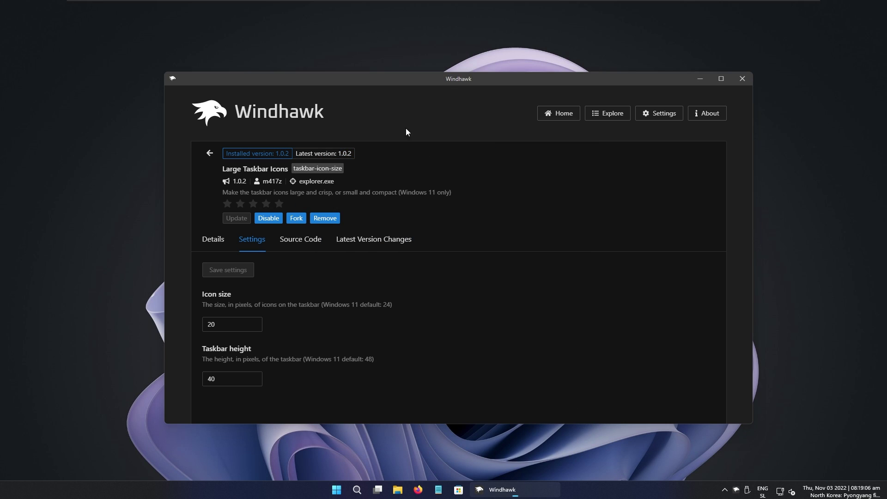
drag(404, 81, 402, 82)
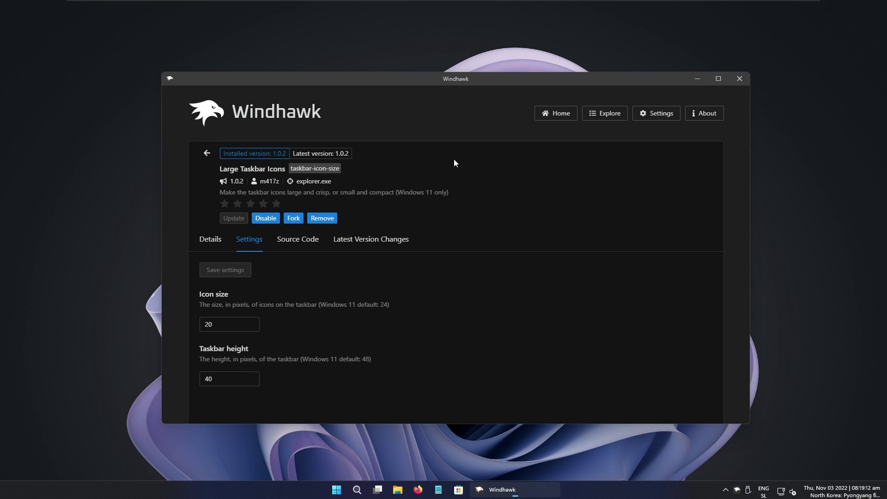
click(336, 489)
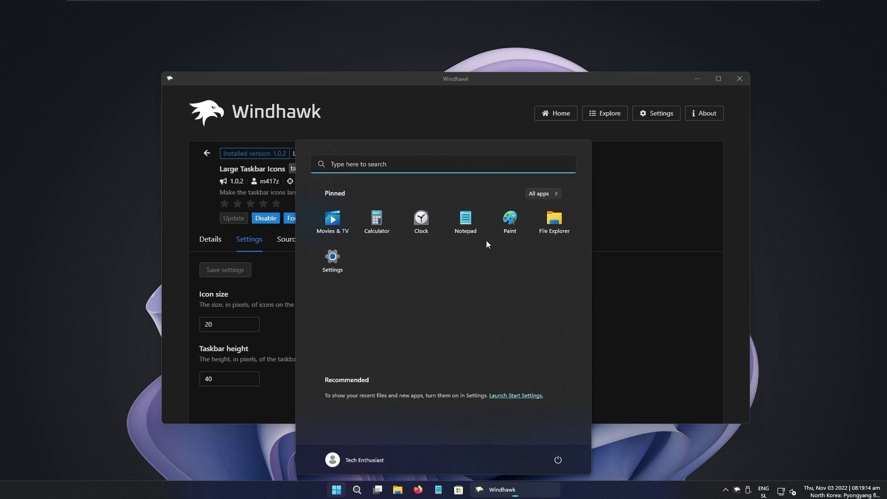
click(591, 199)
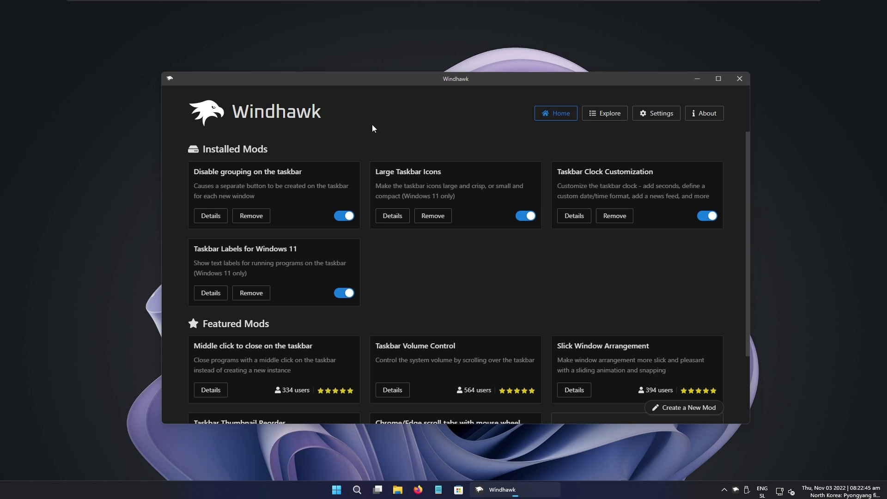
- Close the Windhawk window, leaving it running in the background
click(739, 81)
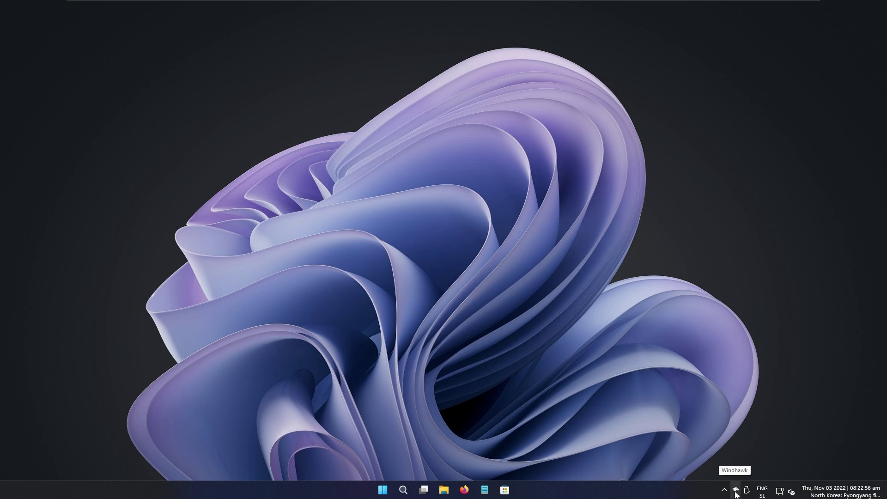
- Open Task Manager from the Start right-click menu and expand a Windhawk (32 bit) group
right_click(383, 490)
click(407, 378)
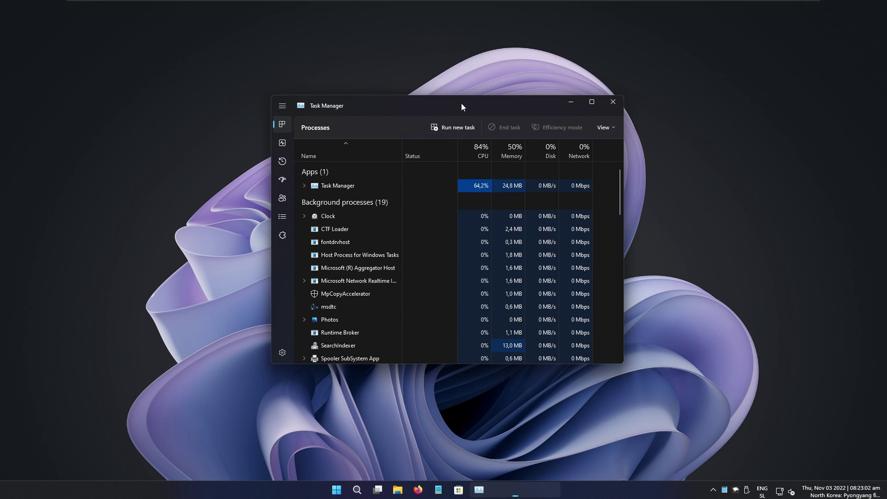
scroll(378, 236, down, 3)
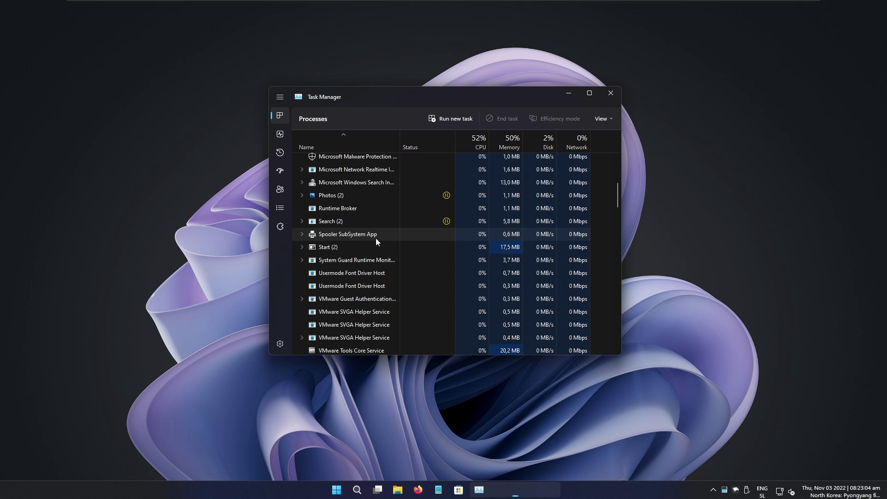
scroll(375, 236, down, 5)
click(377, 197)
click(302, 209)
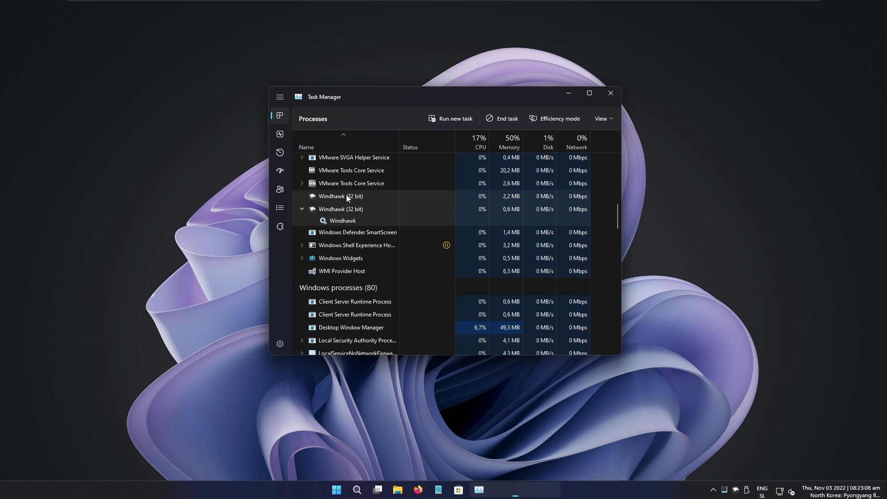
click(485, 205)
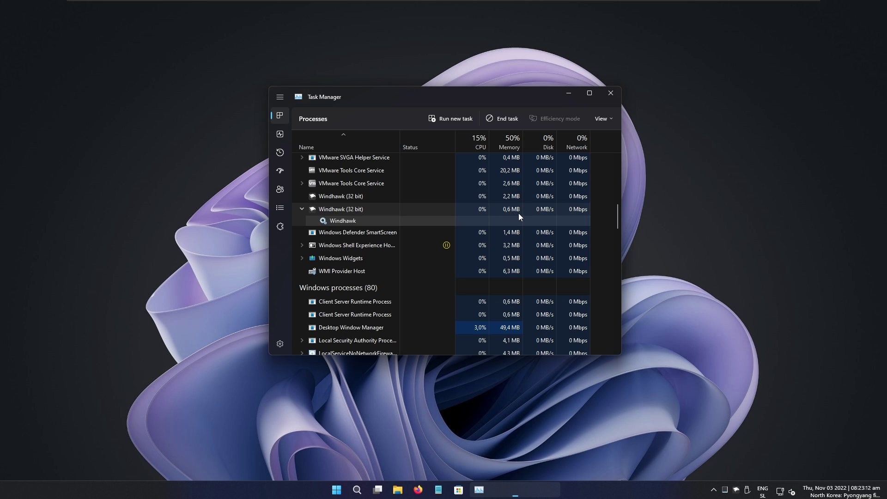
click(516, 198)
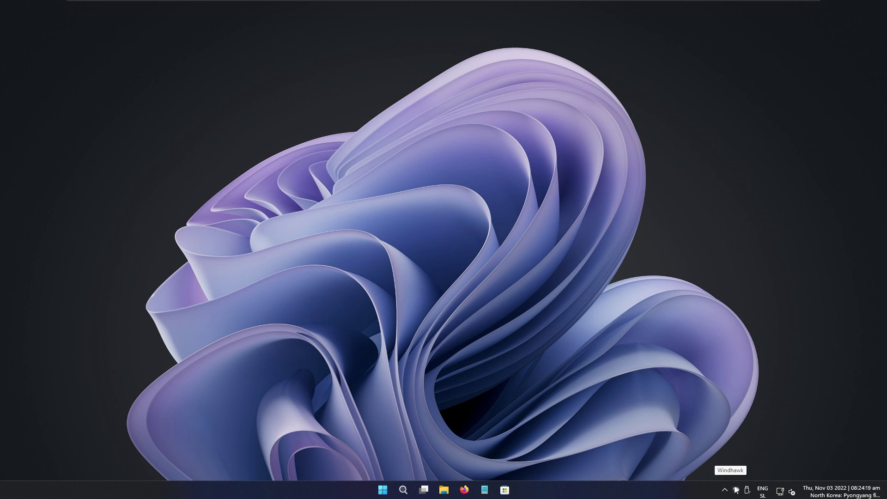
click(735, 490)
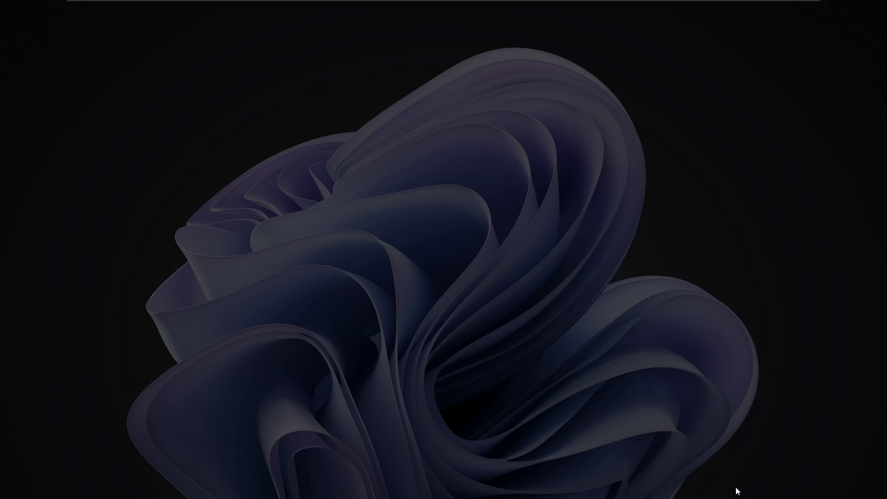
click(420, 318)
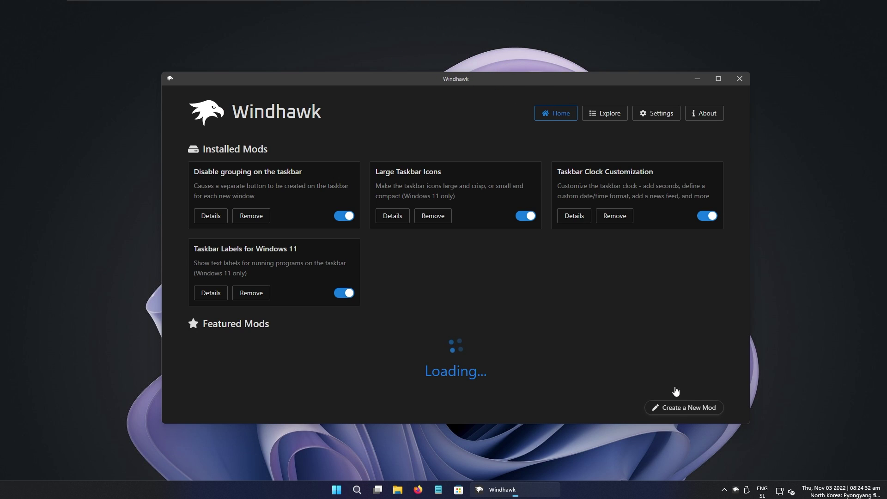
click(606, 114)
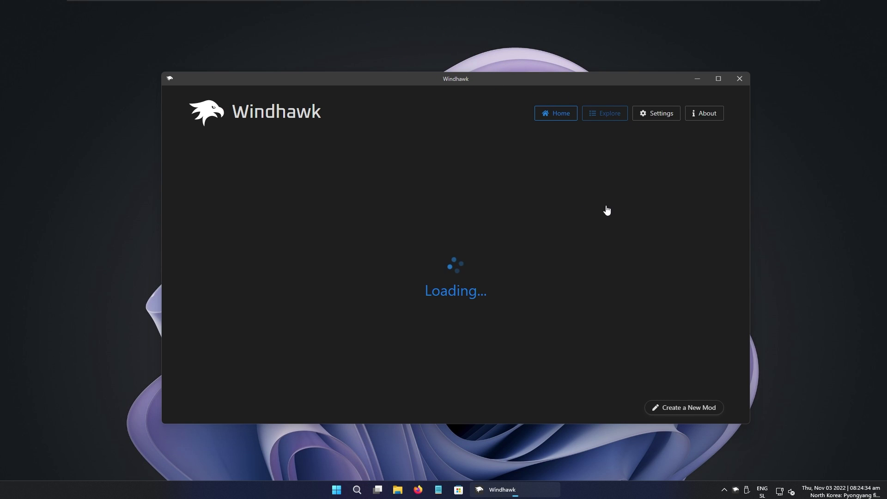
scroll(472, 238, down, 5)
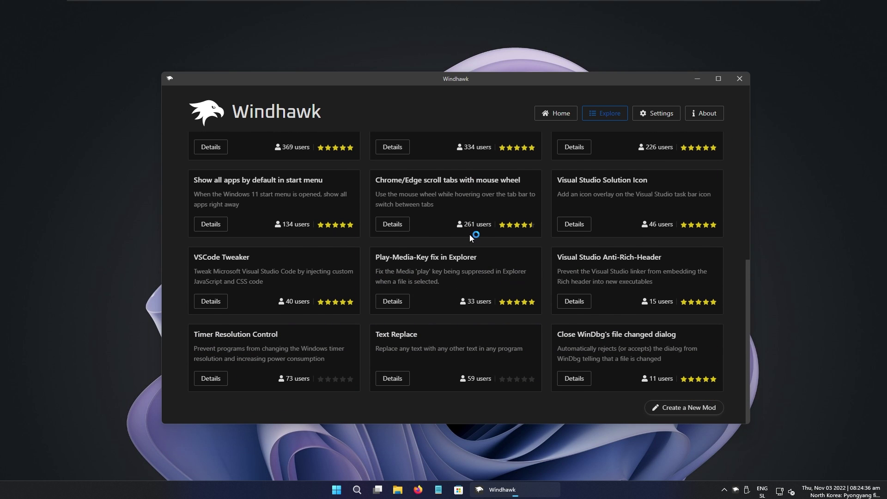
drag(375, 181, 656, 186)
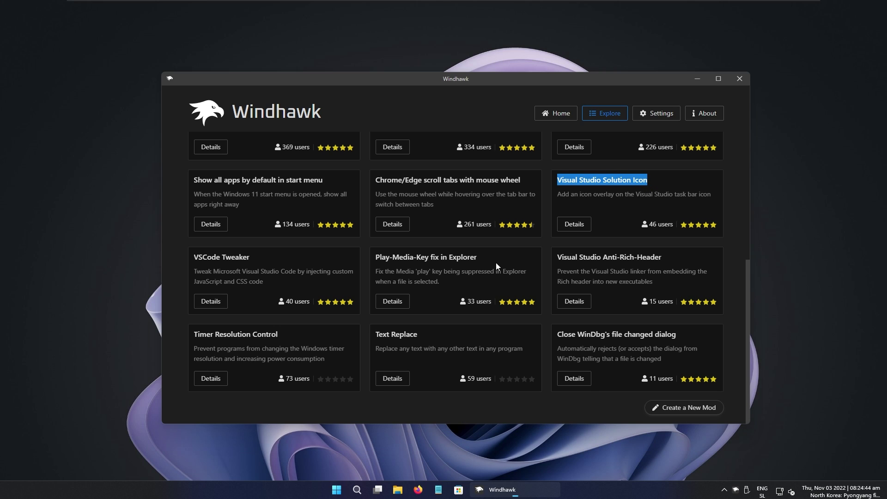
scroll(513, 243, up, 5)
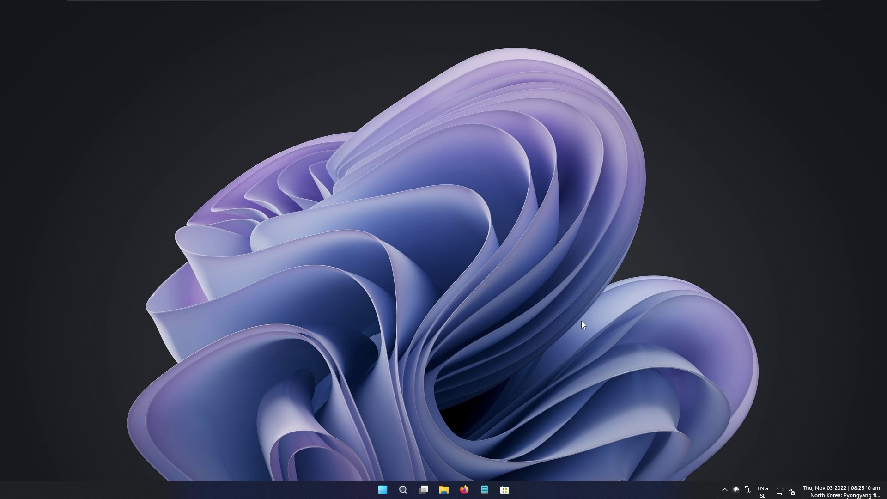
- Exit Windhawk from its tray icon, confirming Exit Windhawk and approving the UAC prompt
right_click(736, 489)
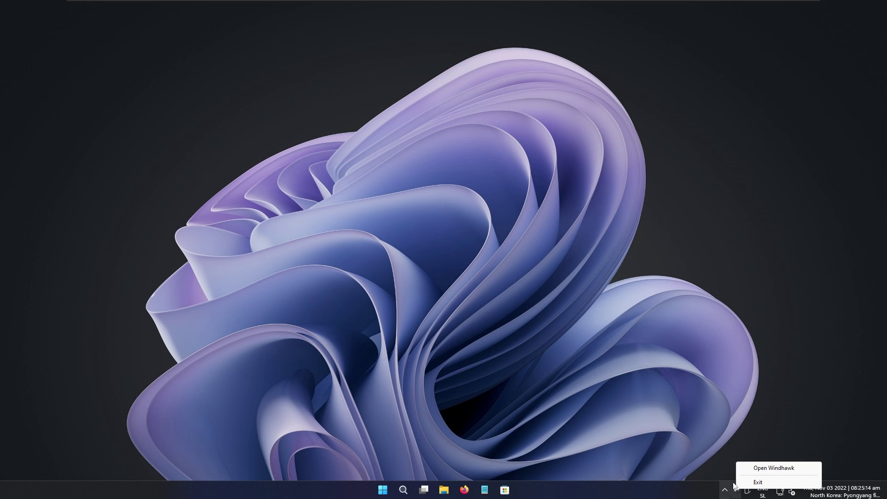
click(758, 482)
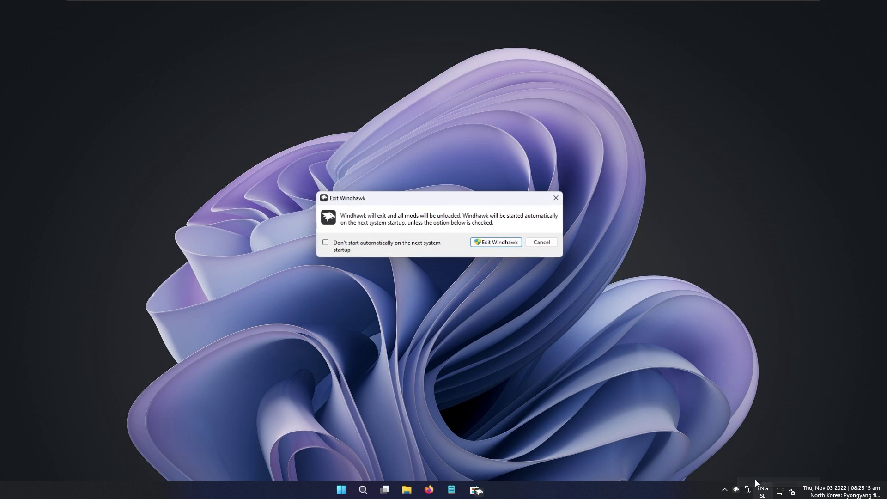
click(494, 245)
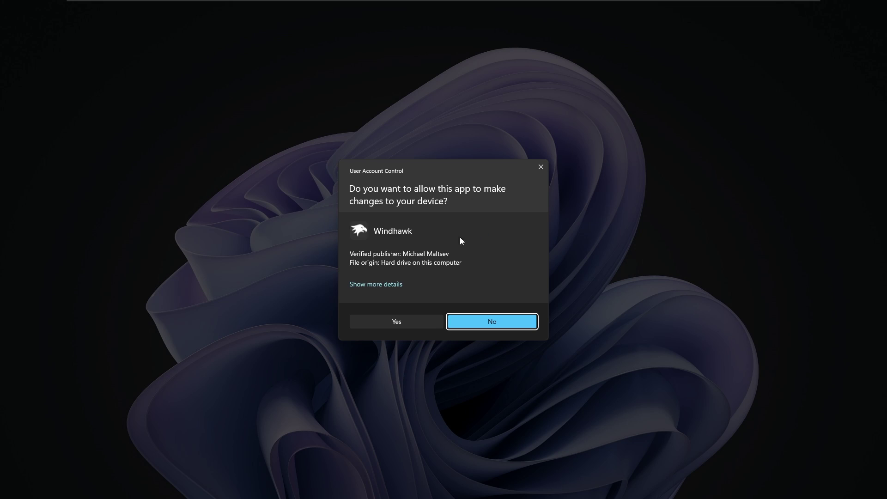
click(406, 321)
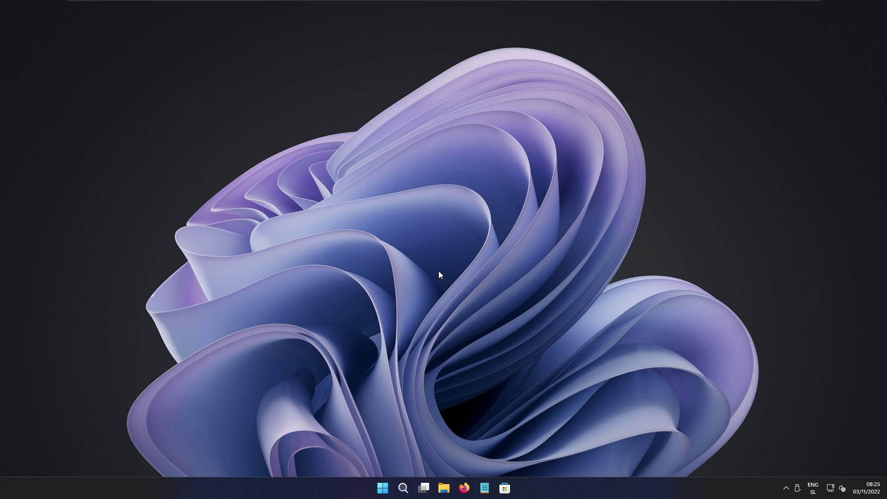
- Open Control Panel's program list and uninstall Windhawk v0.9.2, approving the UAC prompt
key(super)
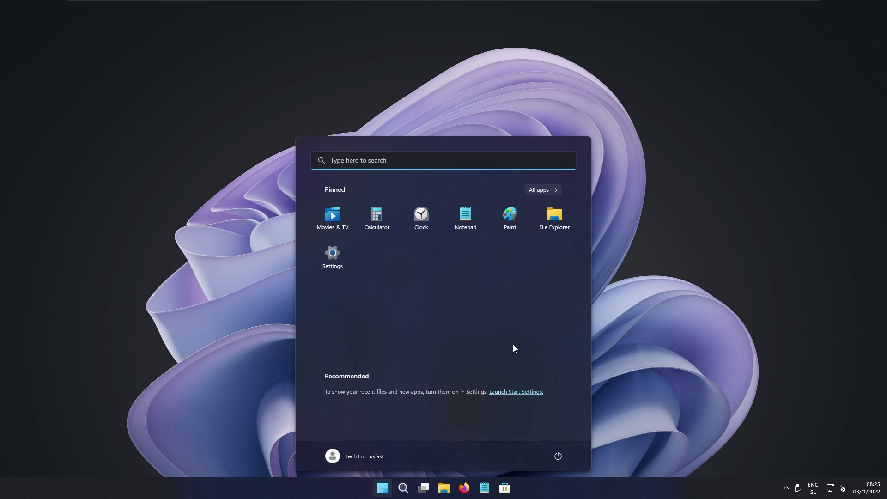
text(control)
key(Return)
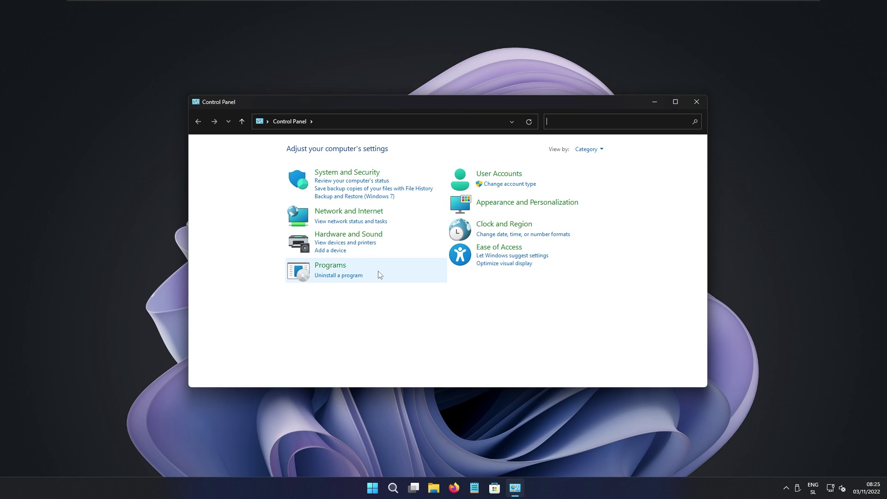
click(359, 276)
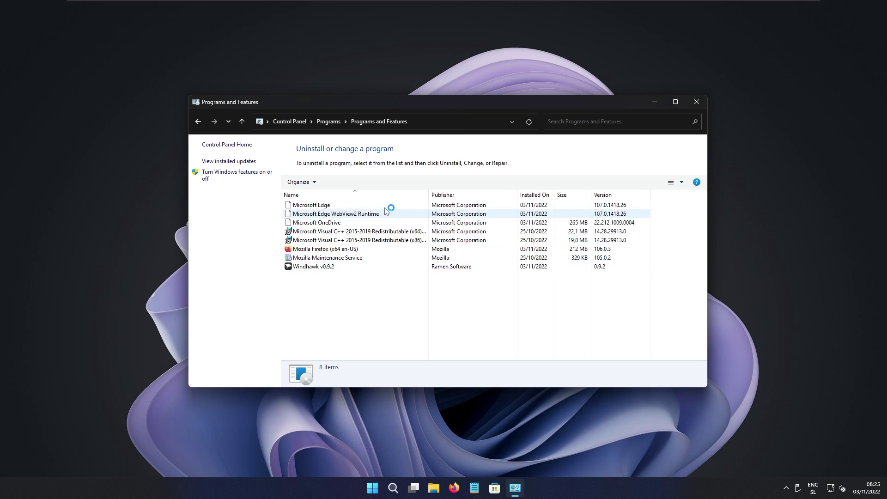
click(344, 266)
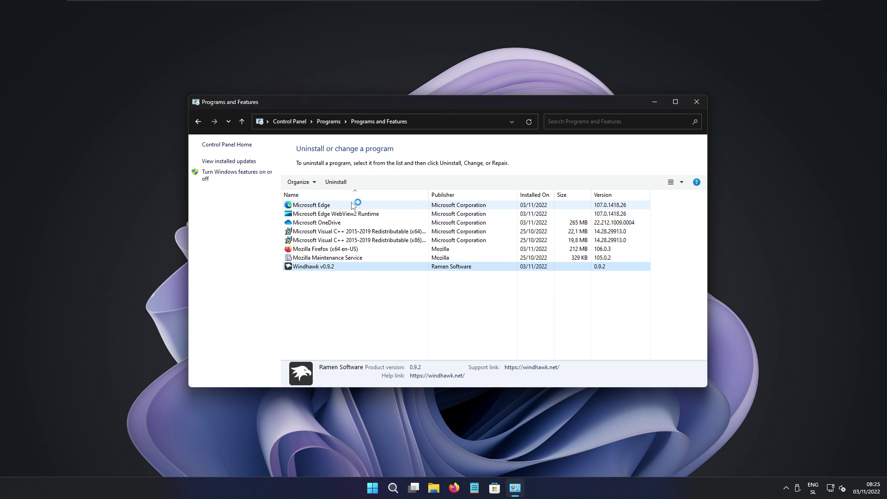
click(336, 182)
click(414, 311)
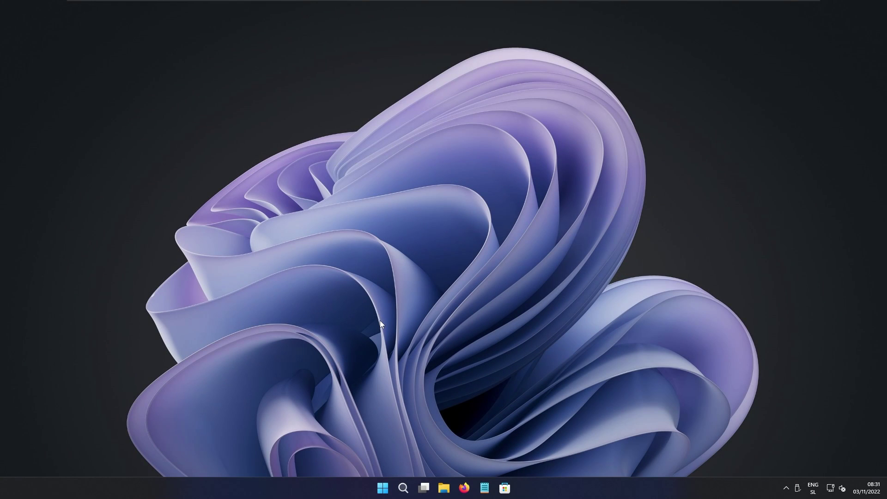